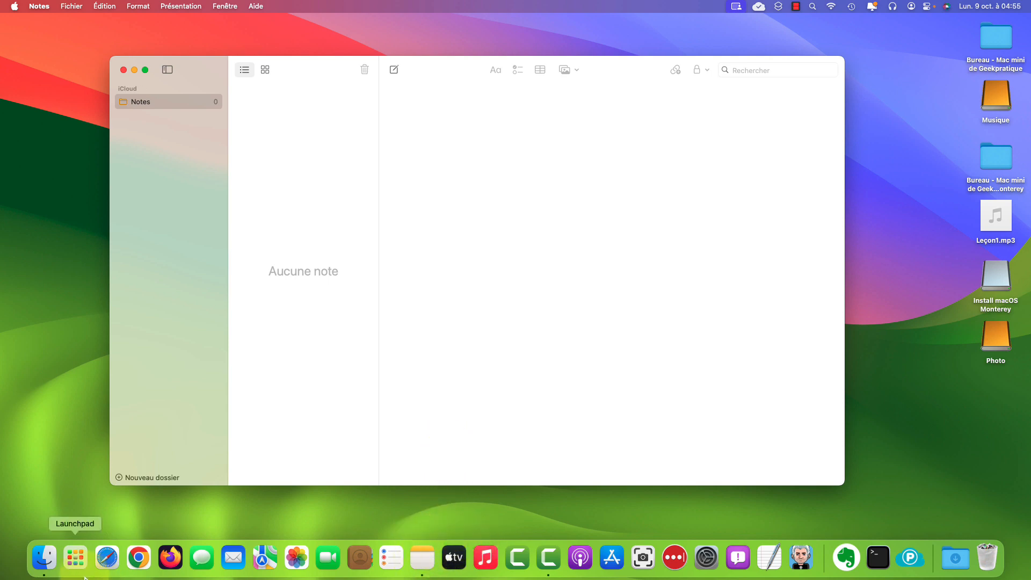
Open the Notes app and create a new note containing "Lorsque vous allez commencer à écrire".
{"action": "left_click", "coordinate": [75, 558]}
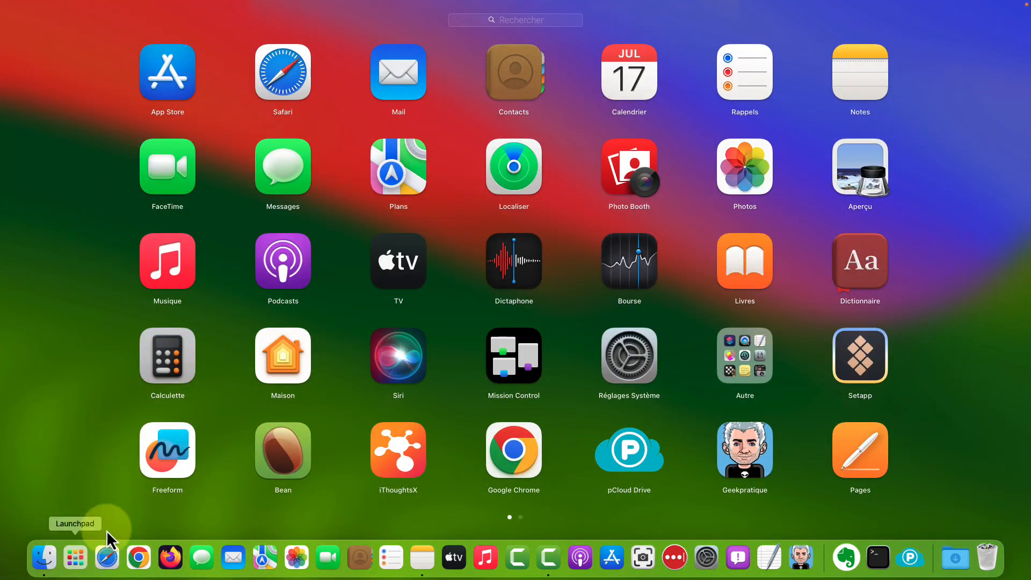
{"action": "left_click", "coordinate": [850, 77]}
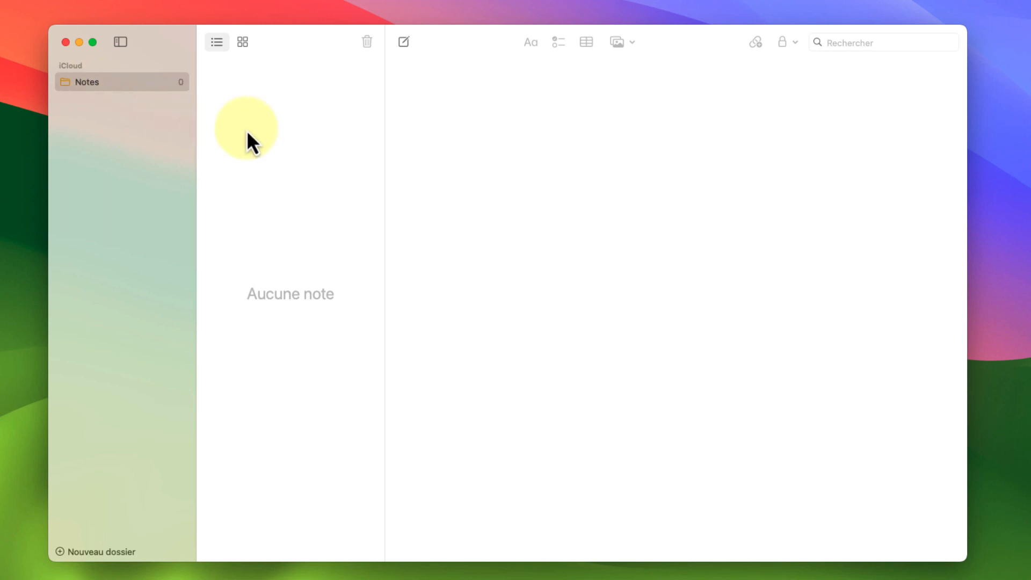
{"action": "left_click", "coordinate": [405, 43]}
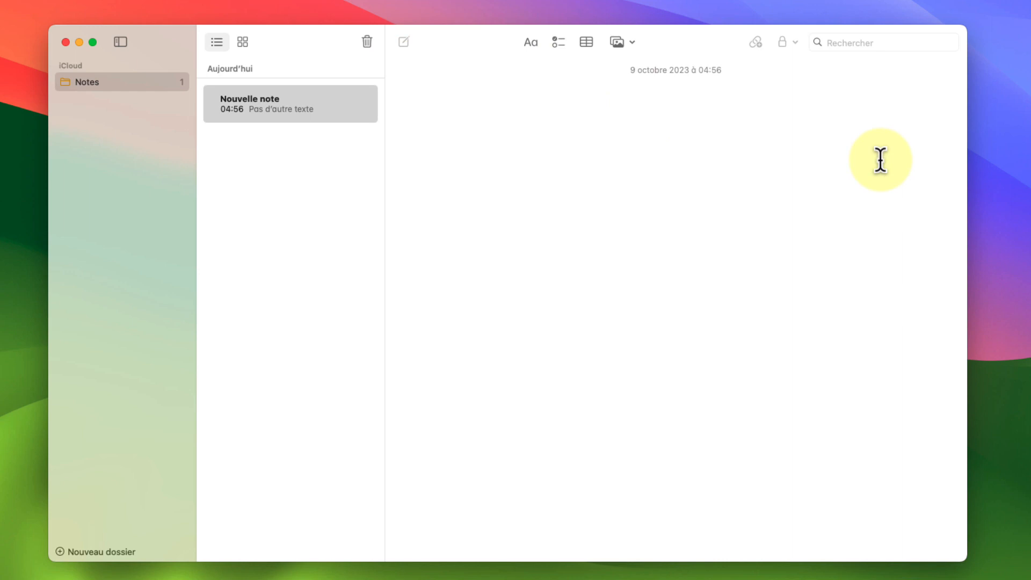
{"action": "type", "text": "Lor"}
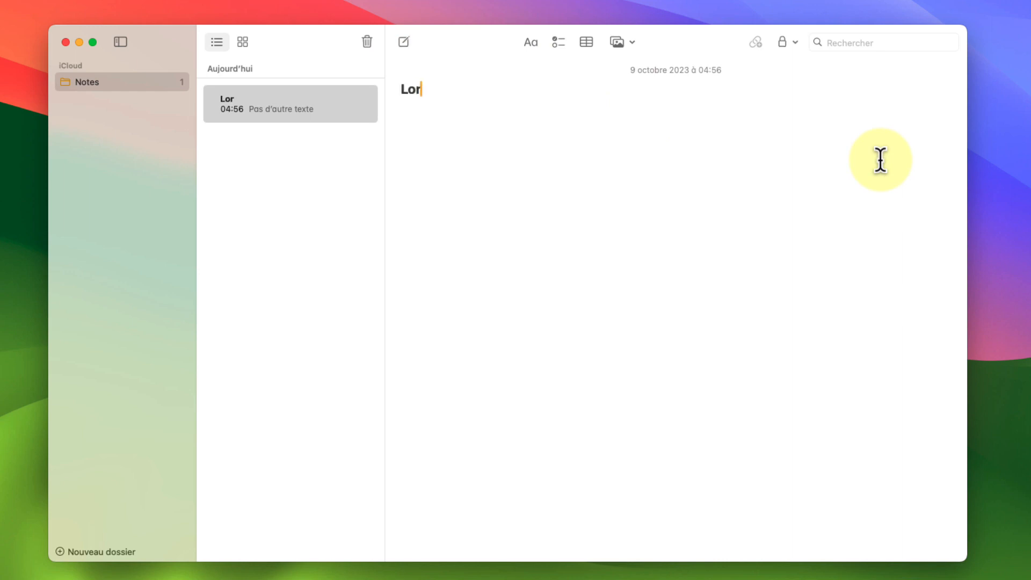
{"action": "type", "text": "sque vous allez commencer à écrire"}
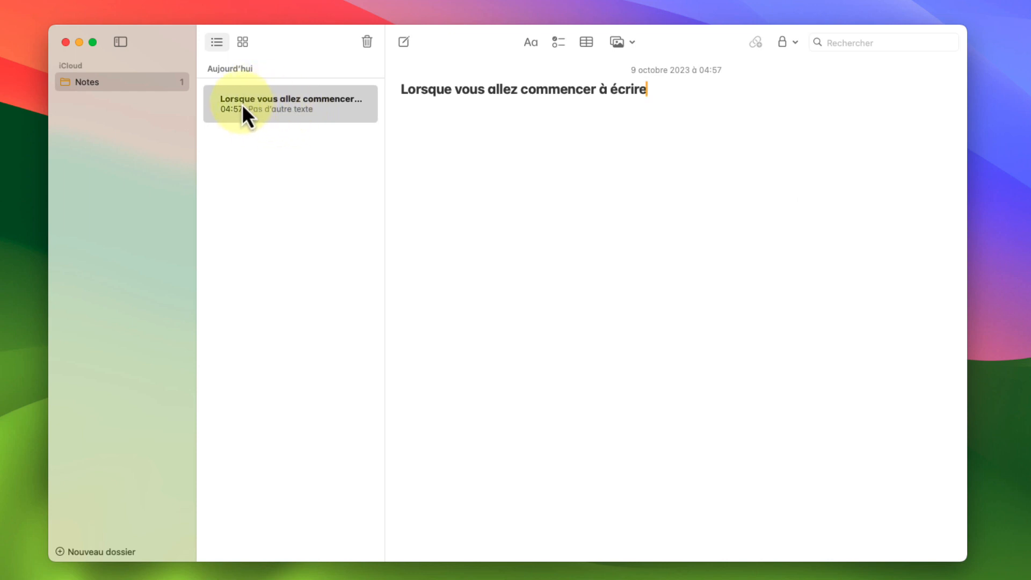
{"action": "left_click", "coordinate": [258, 107]}
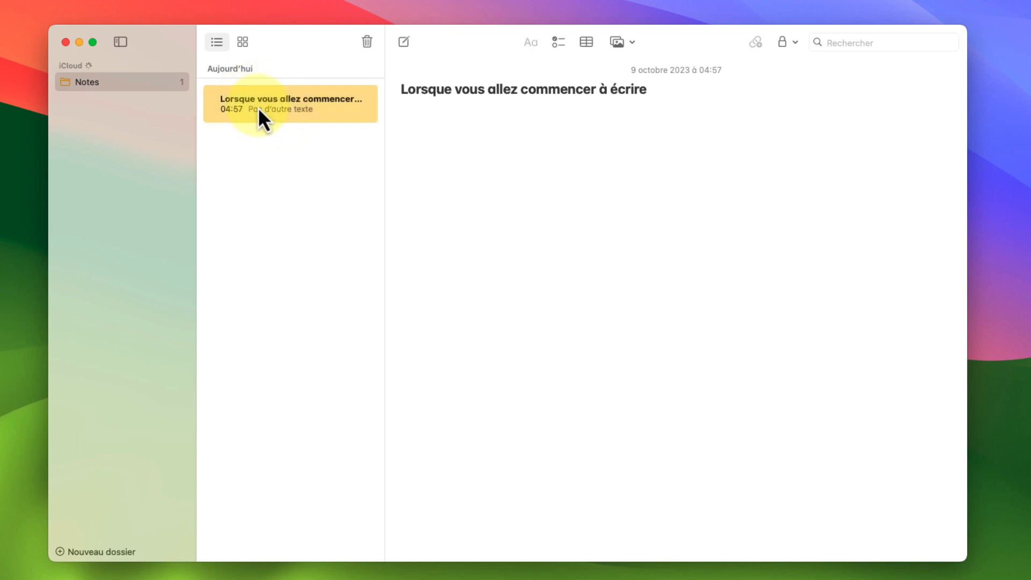
Replace the note's text with the title "Titre de votre note" and the body line "Vous écrivez votre note".
{"action": "left_click_drag", "start_coordinate": [672, 88], "coordinate": [161, 82]}
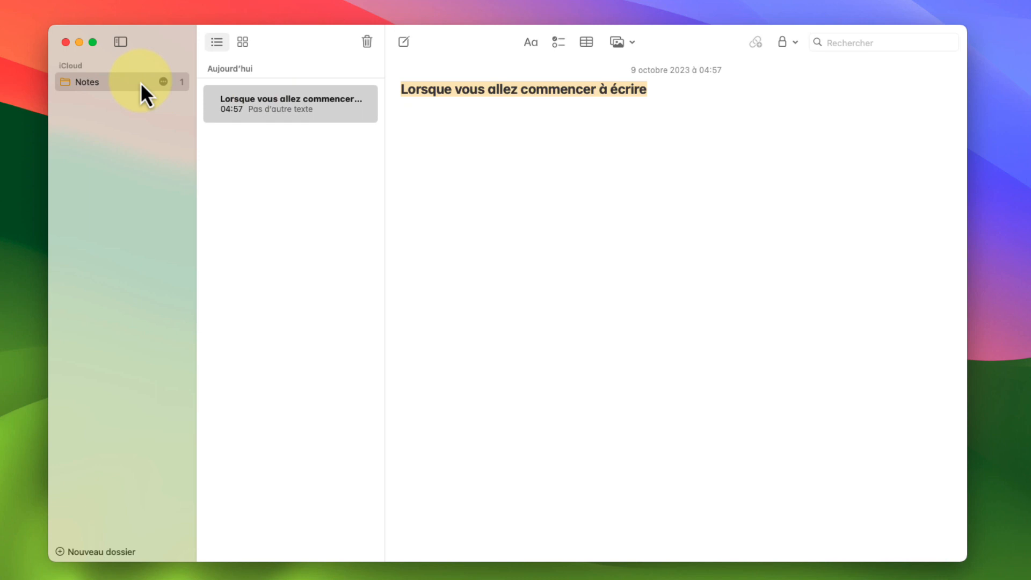
{"action": "type", "text": "Titre de votre note"}
{"action": "key", "text": "Return"}
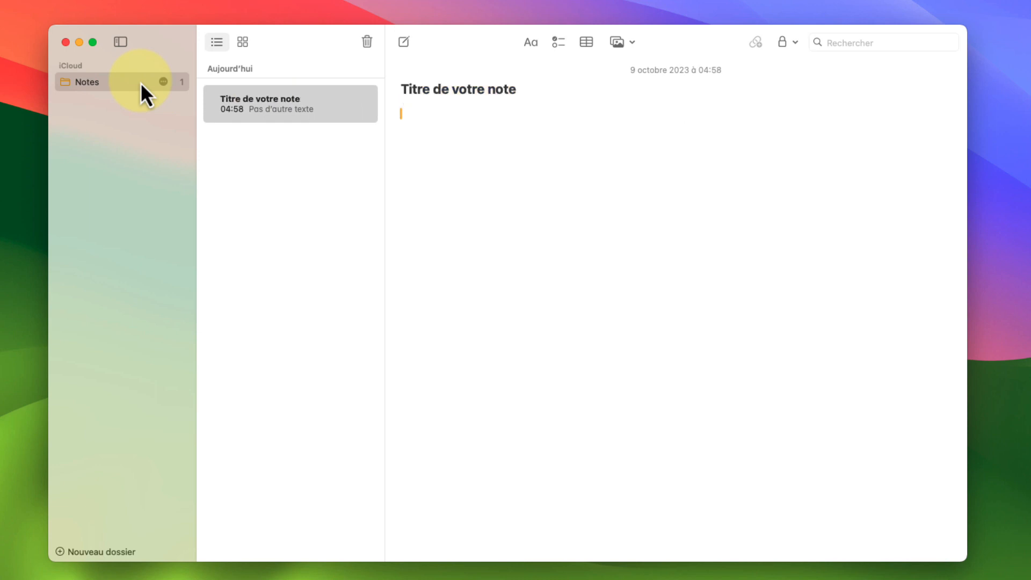
{"action": "type", "text": "Vous écrivez"}
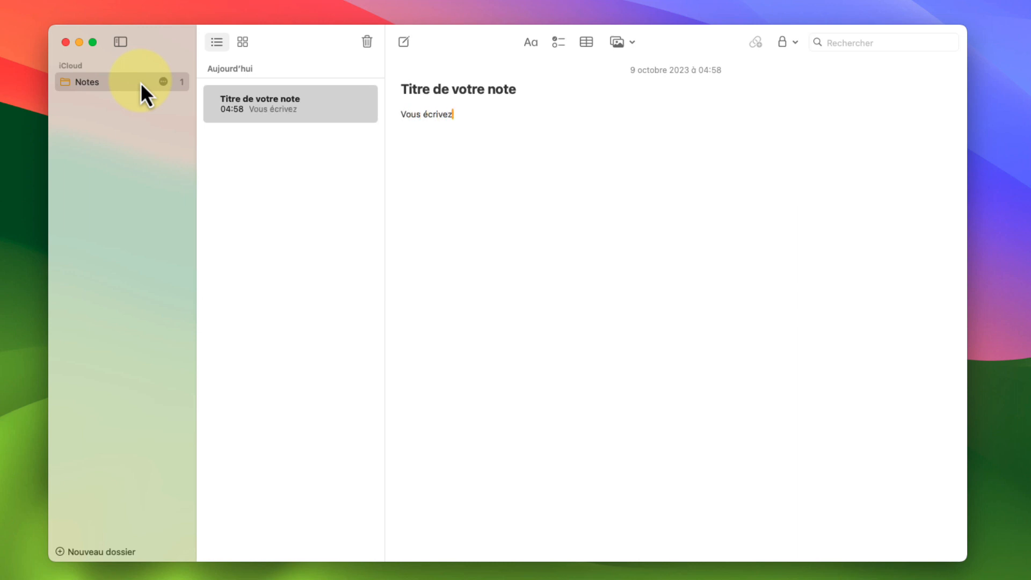
{"action": "type", "text": " votre "}
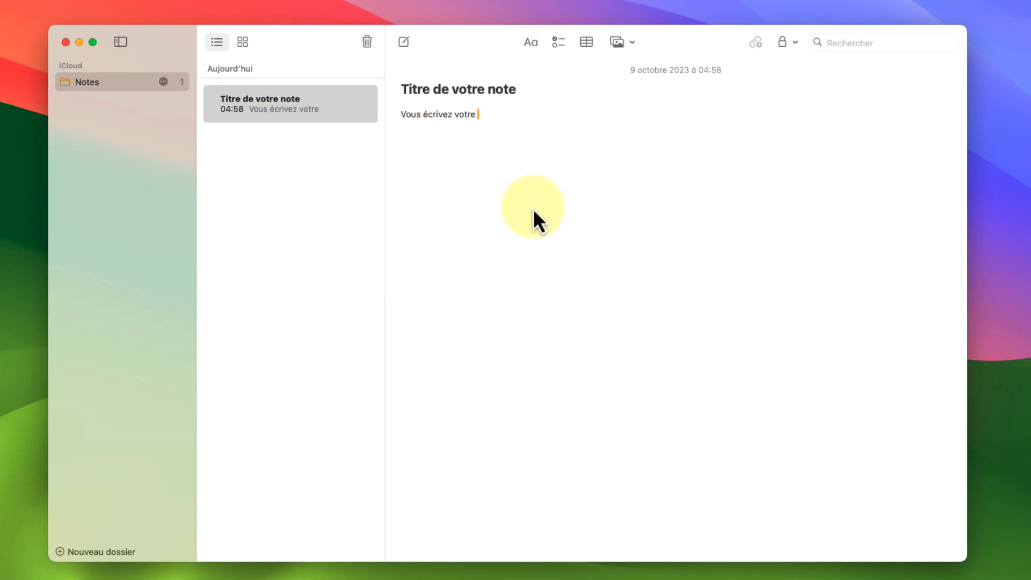
{"action": "type", "text": "note"}
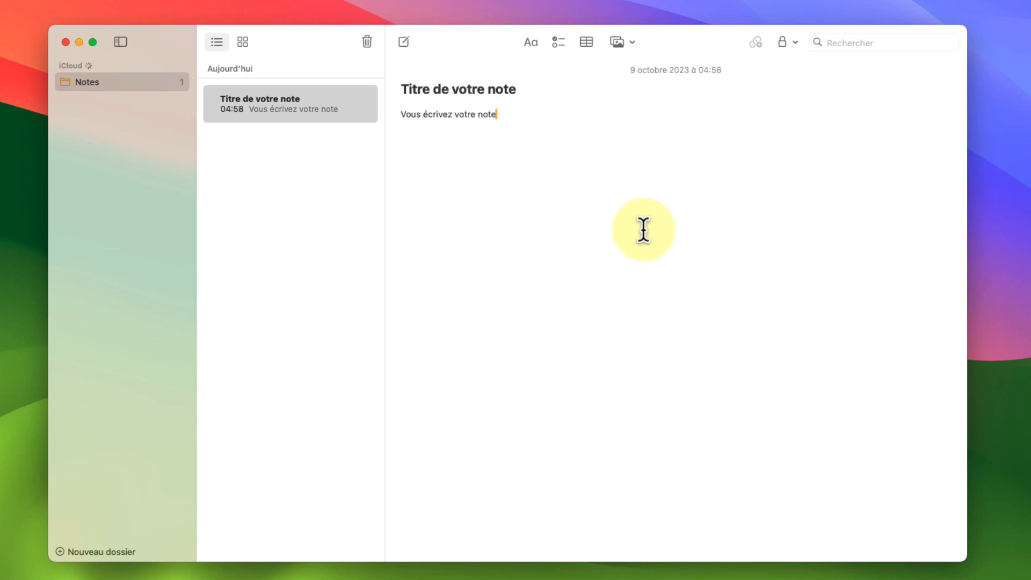
Create a second note titled "Ma 2eme note" with the body text "Mon 2eme texte".
{"action": "left_click", "coordinate": [405, 43]}
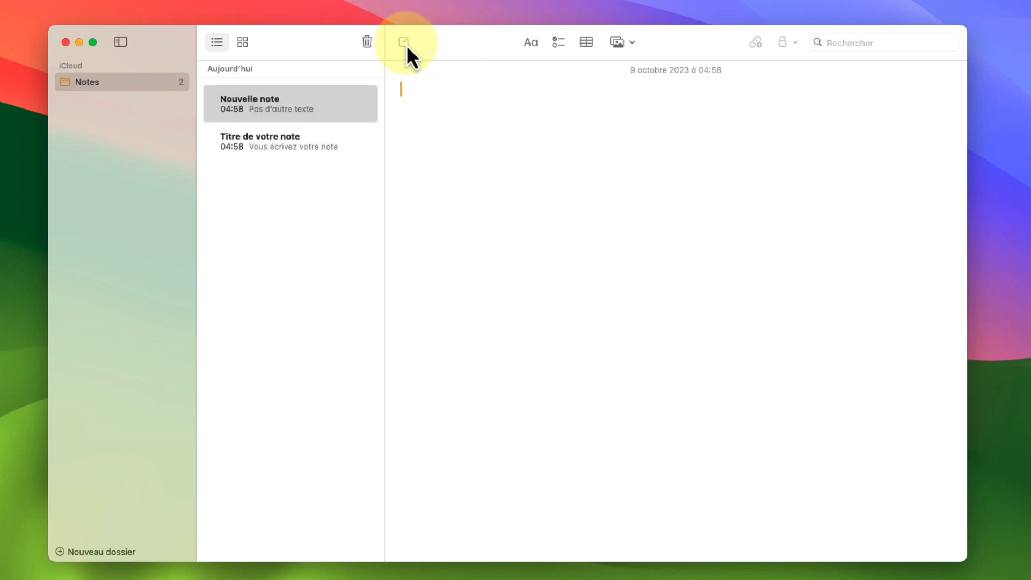
{"action": "type", "text": "Ma"}
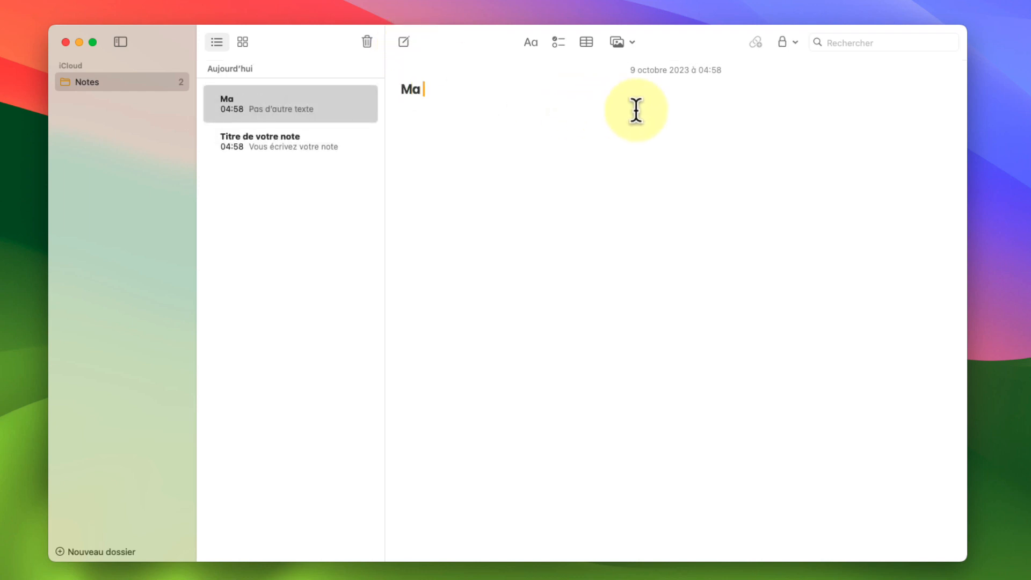
{"action": "type", "text": " 2eme bote"}
Switch between the two notes to view them, placing the cursor in the body of "Titre de votre note".
{"action": "left_click", "coordinate": [323, 119]}
{"action": "left_click", "coordinate": [276, 156]}
{"action": "left_click", "coordinate": [264, 114]}
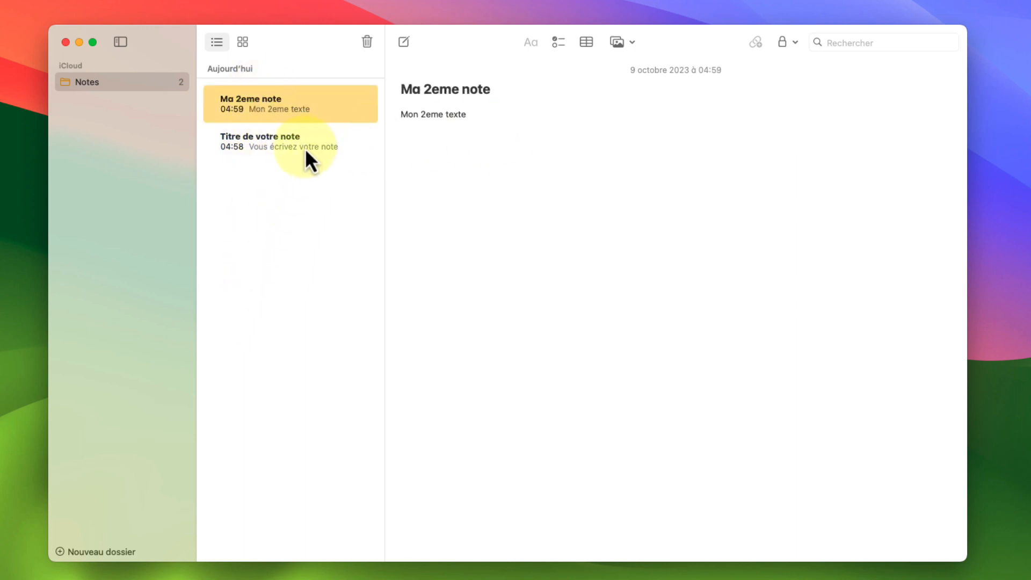
{"action": "left_click", "coordinate": [305, 148]}
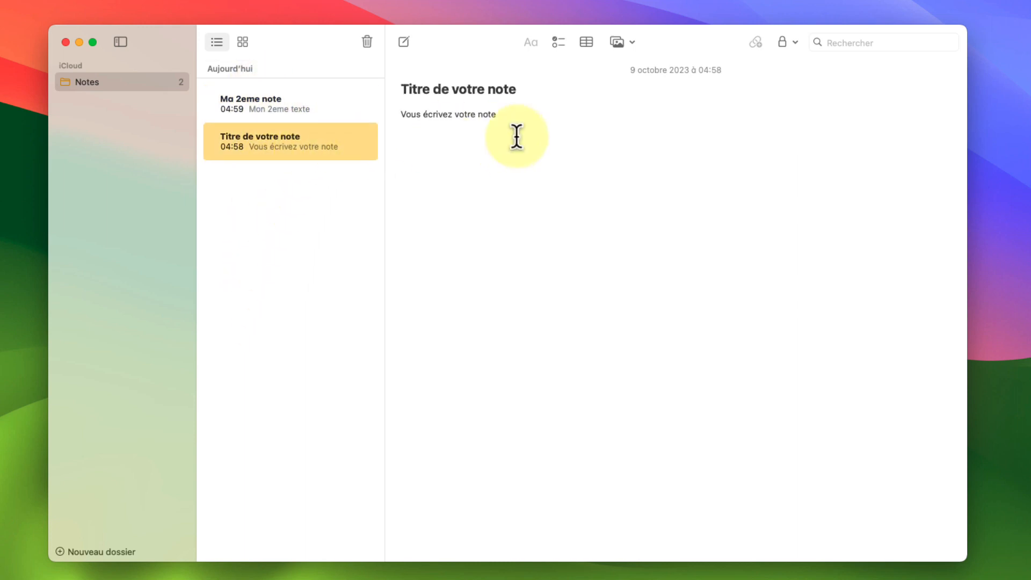
{"action": "left_click", "coordinate": [527, 118]}
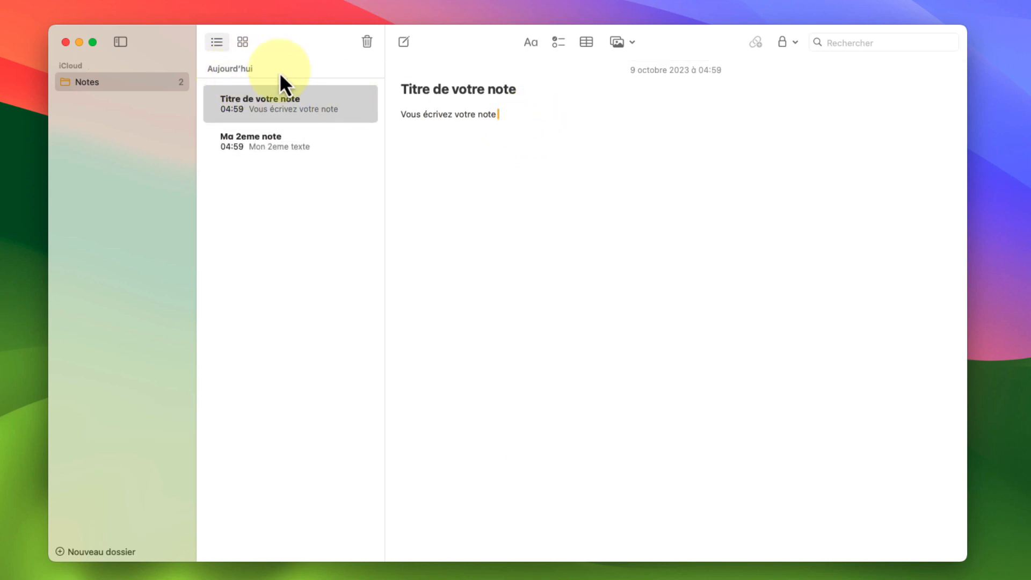
{"action": "left_click", "coordinate": [264, 145]}
{"action": "left_click", "coordinate": [267, 114]}
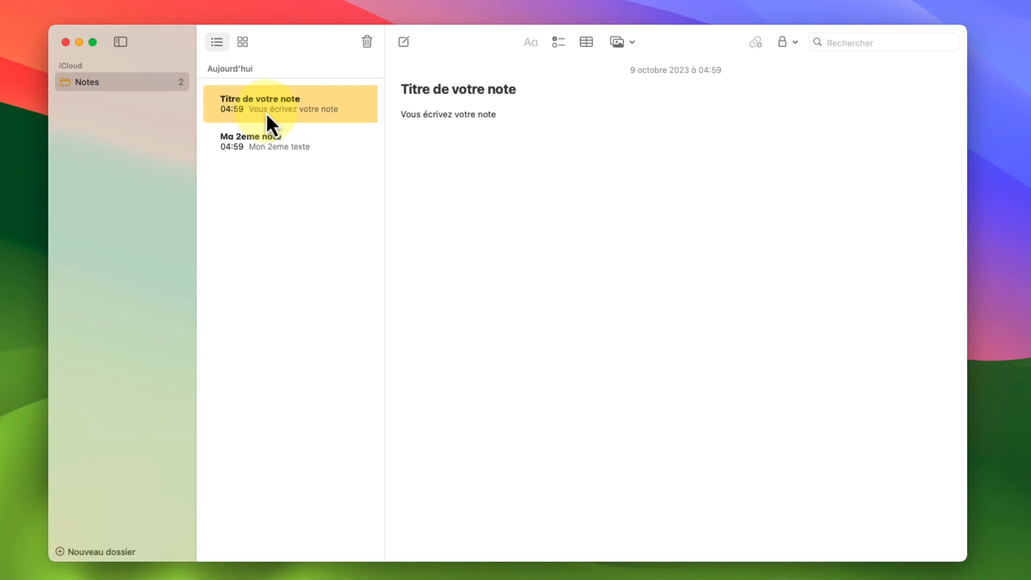
Create a third note titled "Ma 3e note" with the body text "J'écris mon texte".
{"action": "left_click", "coordinate": [404, 41]}
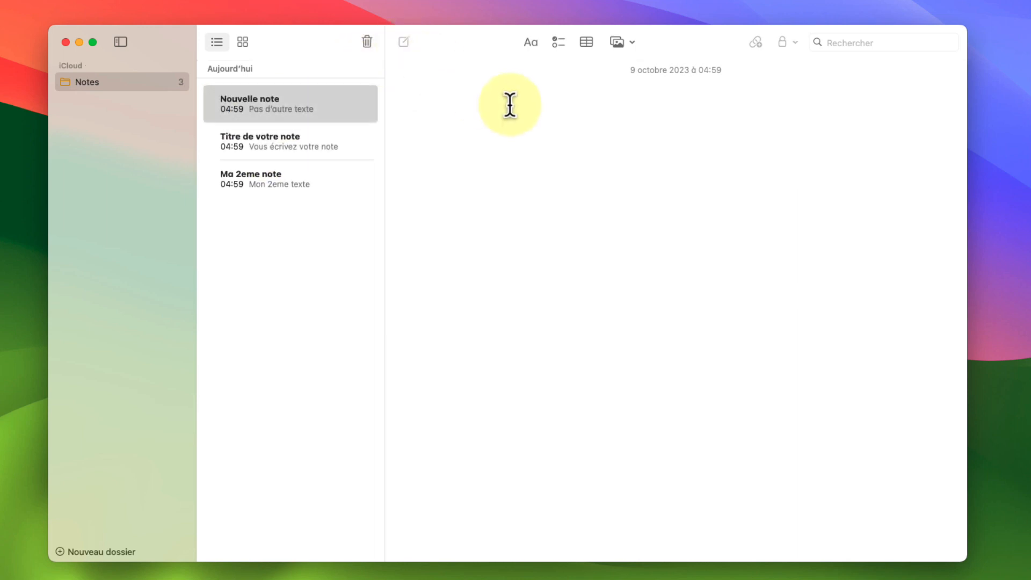
{"action": "type", "text": "Ma 3e note"}
{"action": "key", "text": "Return"}
{"action": "type", "text": "J'écris mon texte"}
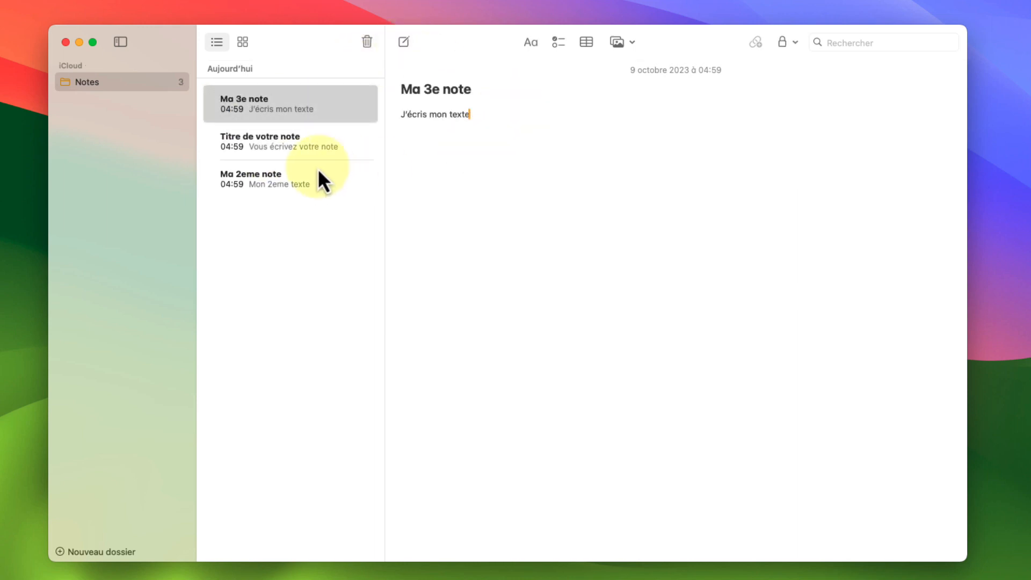
Look through the three notes and delete "Ma 2eme note".
{"action": "left_click", "coordinate": [301, 140]}
{"action": "left_click", "coordinate": [282, 113]}
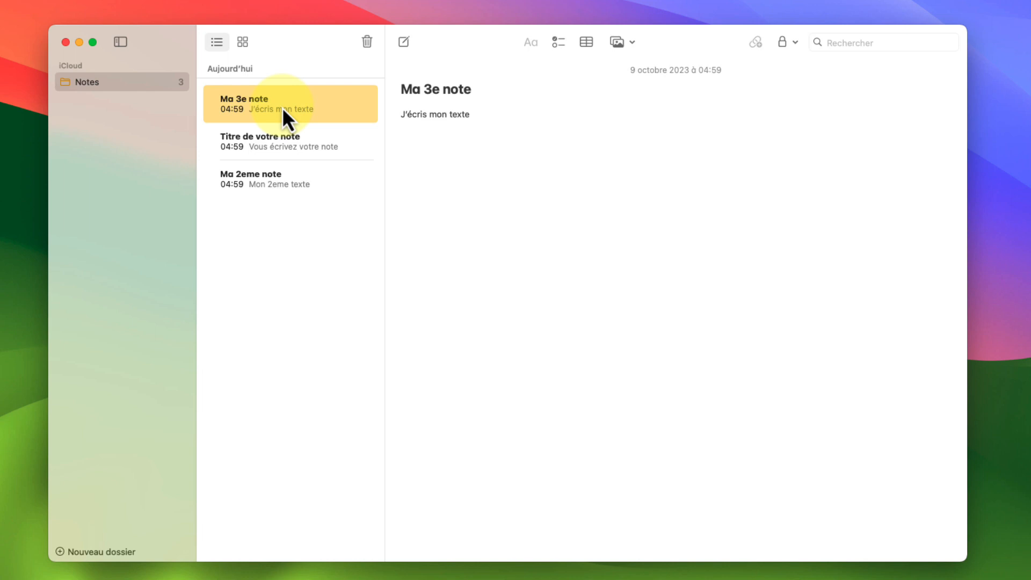
{"action": "left_click", "coordinate": [310, 138]}
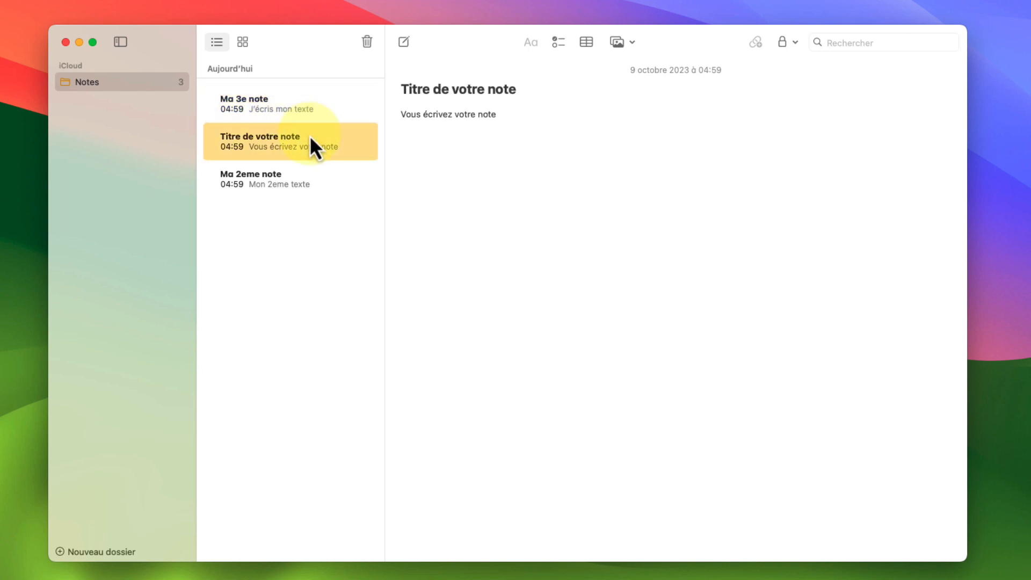
{"action": "left_click", "coordinate": [289, 178]}
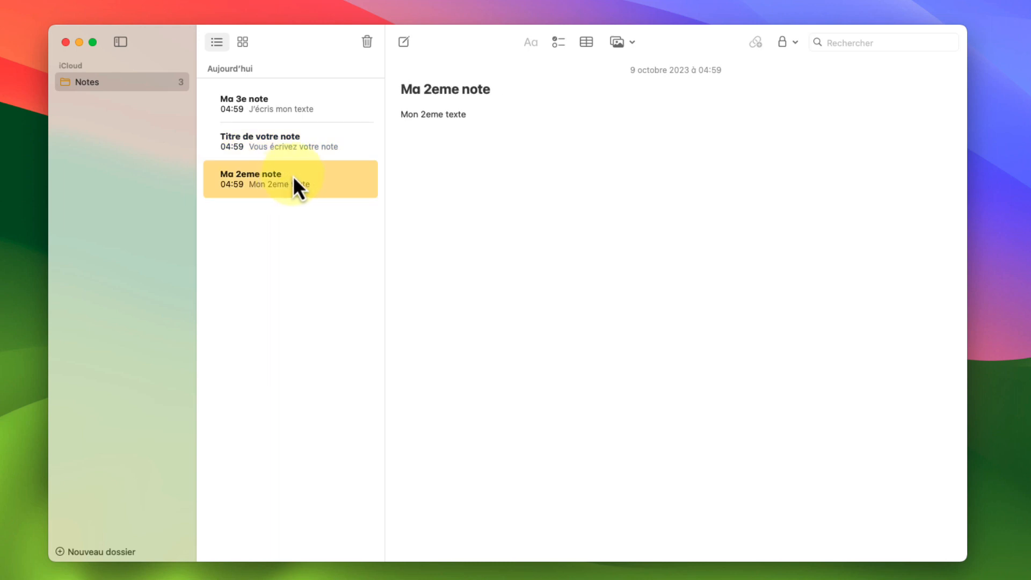
{"action": "left_click", "coordinate": [366, 42]}
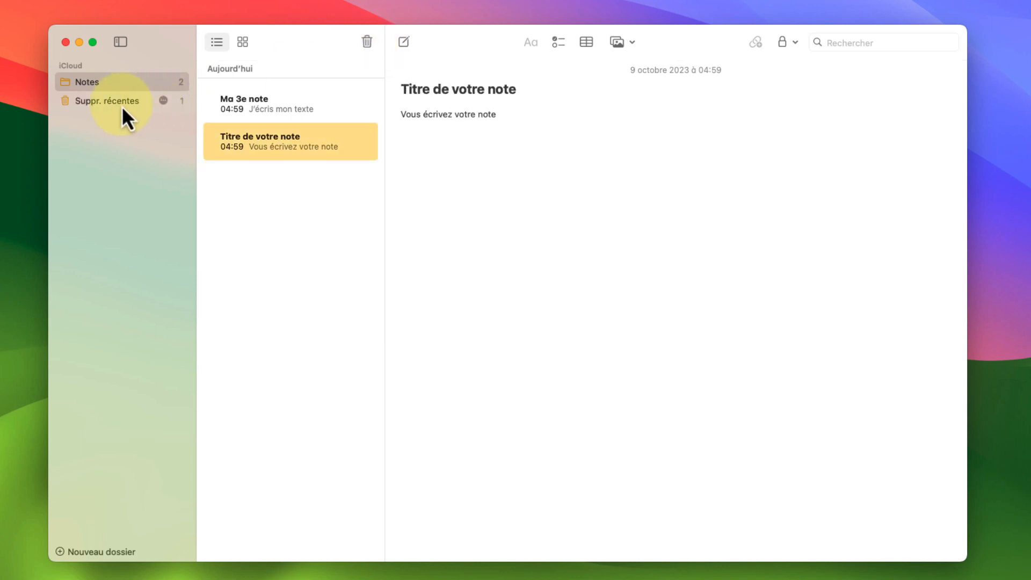
View the deleted note in the Suppr. récentes folder and check its move and delete options.
{"action": "left_click", "coordinate": [121, 105]}
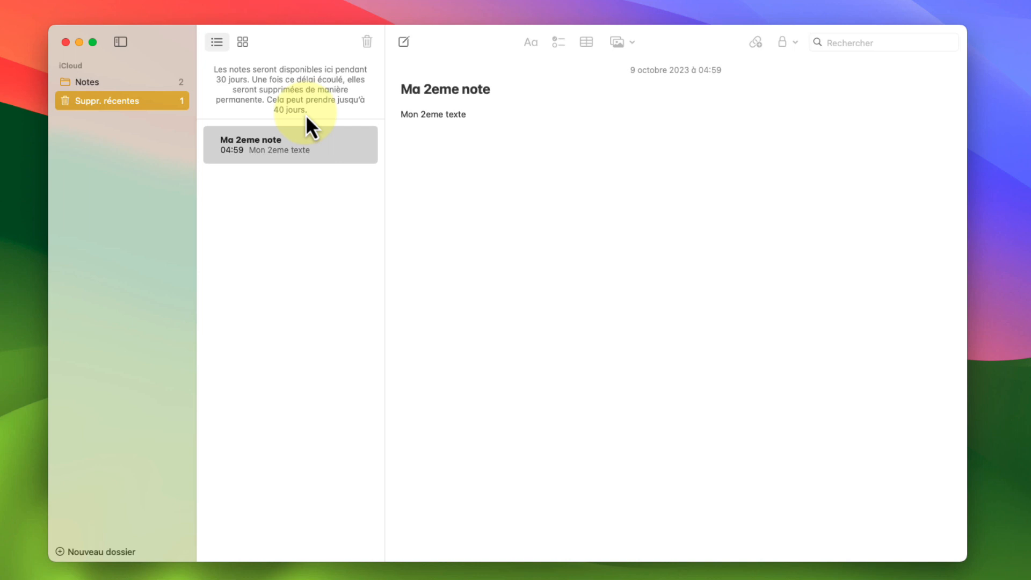
{"action": "left_click", "coordinate": [270, 140]}
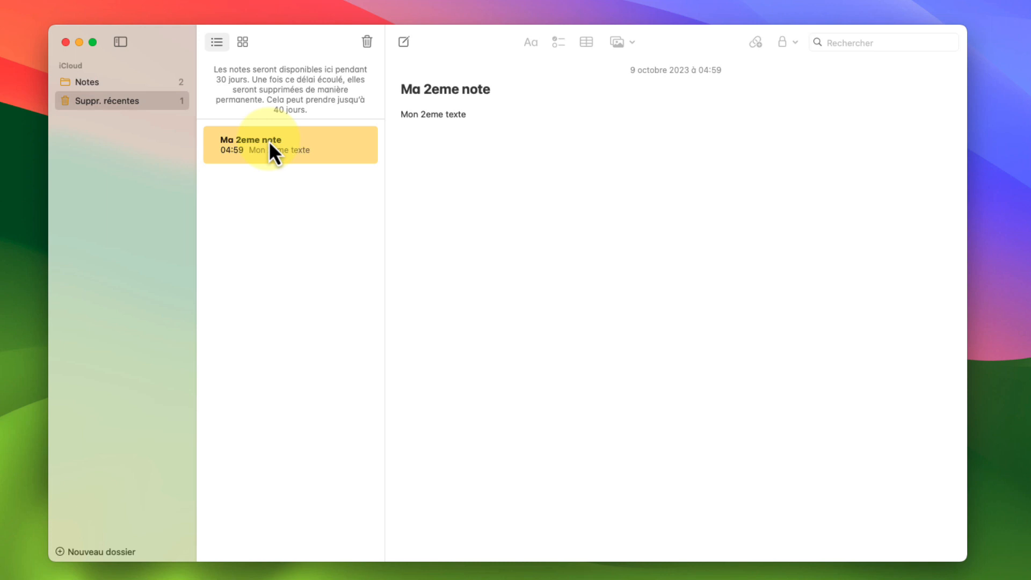
{"action": "right_click", "coordinate": [273, 143]}
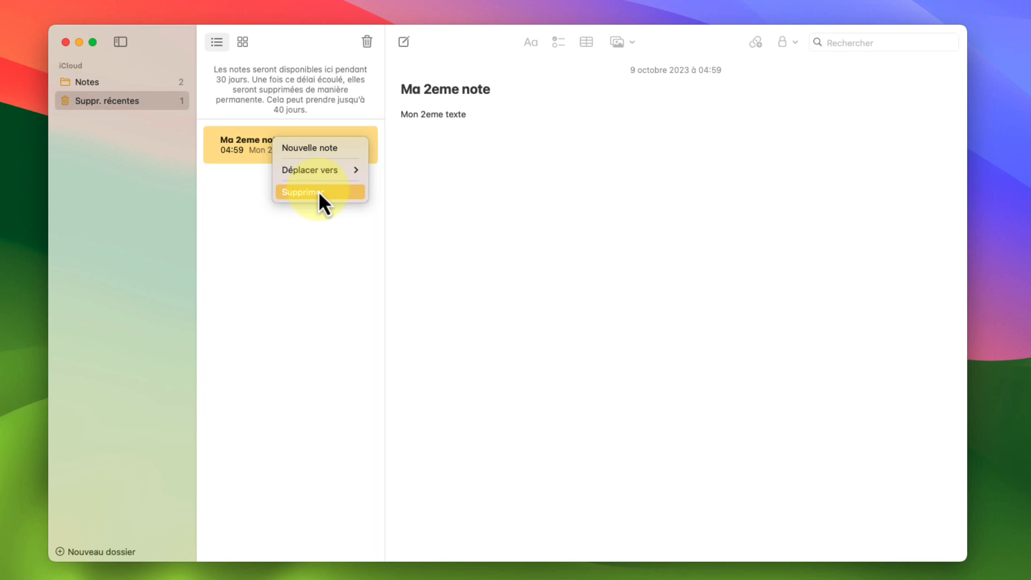
{"action": "mouse_move", "coordinate": [308, 175]}
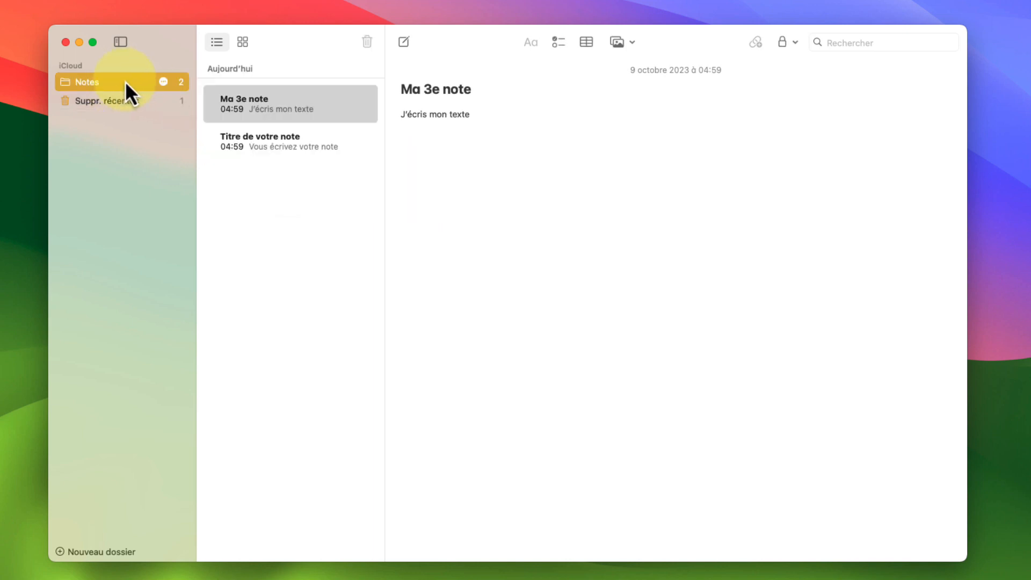
Replace the body of "Ma 3e note" with the passage starting "Tout à coup il crut avoir été appelé", separating a second paragraph at "Cette apparition".
{"action": "left_click", "coordinate": [506, 120]}
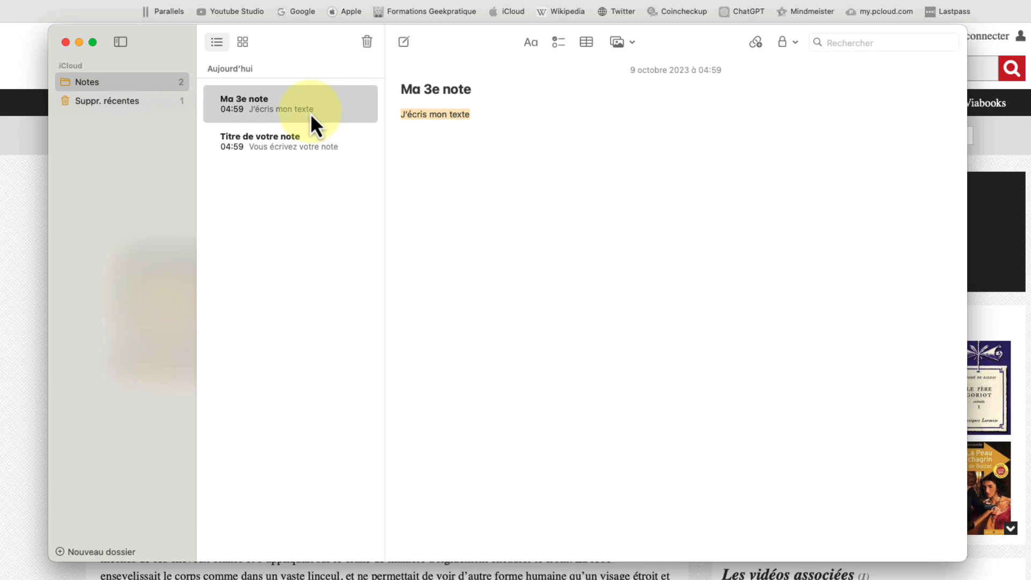
{"action": "type", "text": "\"Tout à coup il crut avoir été appelé par une voix terrible, et tressaillit comme lorsqu’au milieu d’un brûlant cauchemar nous sommes précipités d’un seul bond dans les profondeurs d’un abîme. Il ferma les yeux ; les rayons d’une vive lumière l’éblouissaient ; il voyait briller au sein des ténèbres une sphère rougeâtre dont le centre était occupé par un petit vieillard qui se tenait debout et dirigeait sur lui la clarté d’une lampe. Il ne l’avait entendu ni venir, ni parler, ni se mouvoir. Cette apparition eut quelque chose de magique. L’homme le plus intrépide, surpris ainsi dans son sommeil, aurait sans doute tremblé devant ce personnage extraordinaire qui semblait être sorti d’un sarcophage voisin. La singulière jeunesse qui animait les yeux immobiles de cette espèce de fantôme empêchait l’inconnu de croire à des effets surnaturels ; néanmoins, pendant le rapide intervalle qui sépara sa vie somnambulique de sa vie réelle, il demeura dans le doute philosophique recommandé par Descartes, et fut alors, malgré lui, sous la puissance de ces inexplicables hallucinations dont les mystères sont condamnés par notre fierté ou que notre science impuissante tâche en vain d’analyser."}
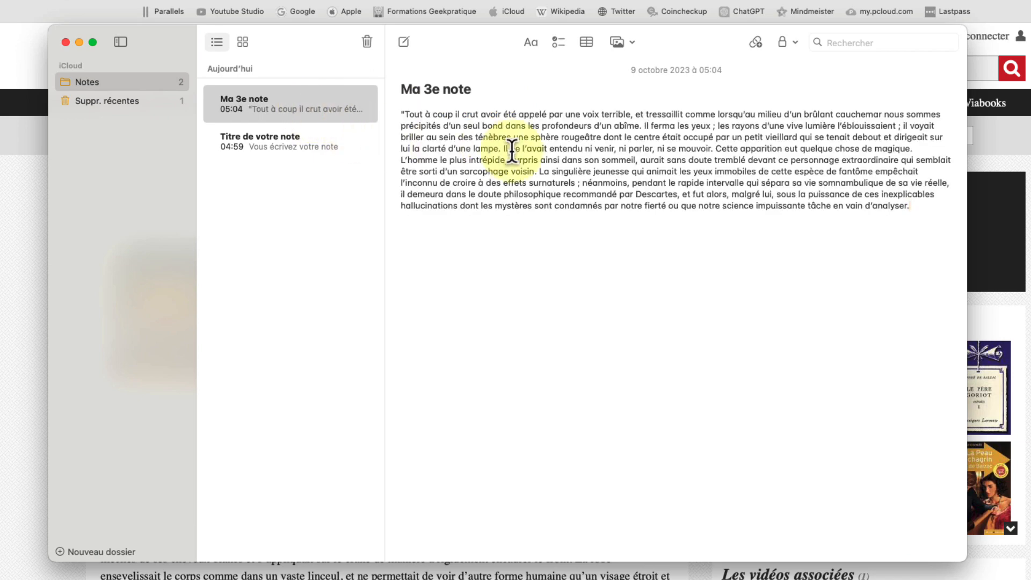
{"action": "left_click", "coordinate": [537, 144]}
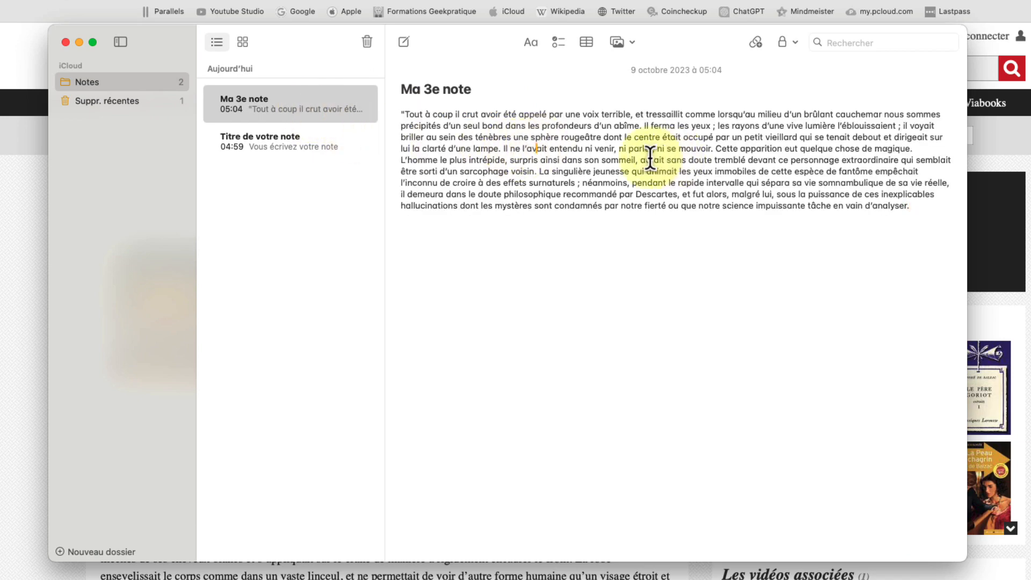
{"action": "left_click", "coordinate": [720, 151]}
{"action": "key", "text": "Return"}
{"action": "key", "text": "Return"}
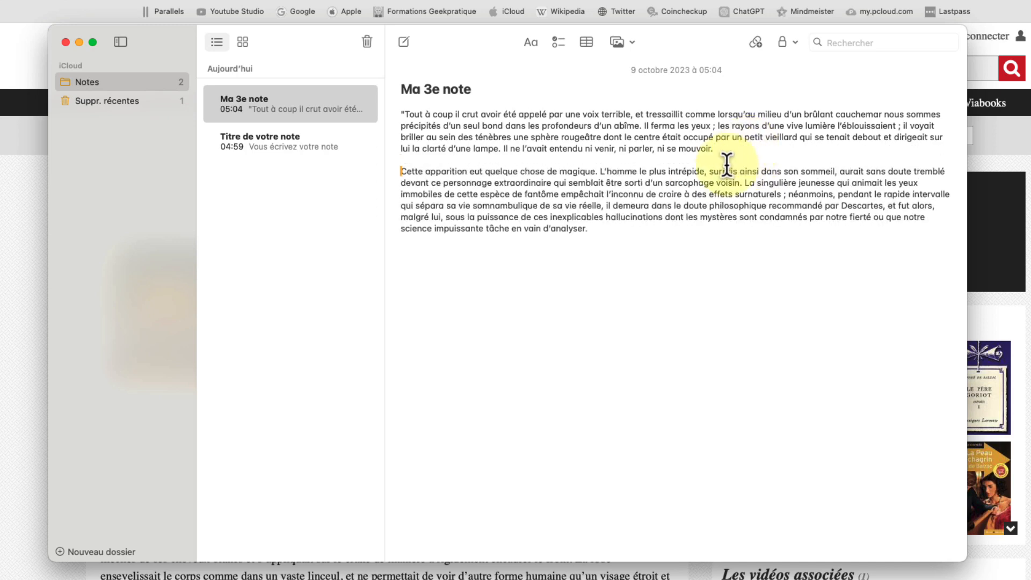
Make the second paragraph of "Ma 3e note", starting with "Cette apparition", bold.
{"action": "left_click", "coordinate": [645, 237]}
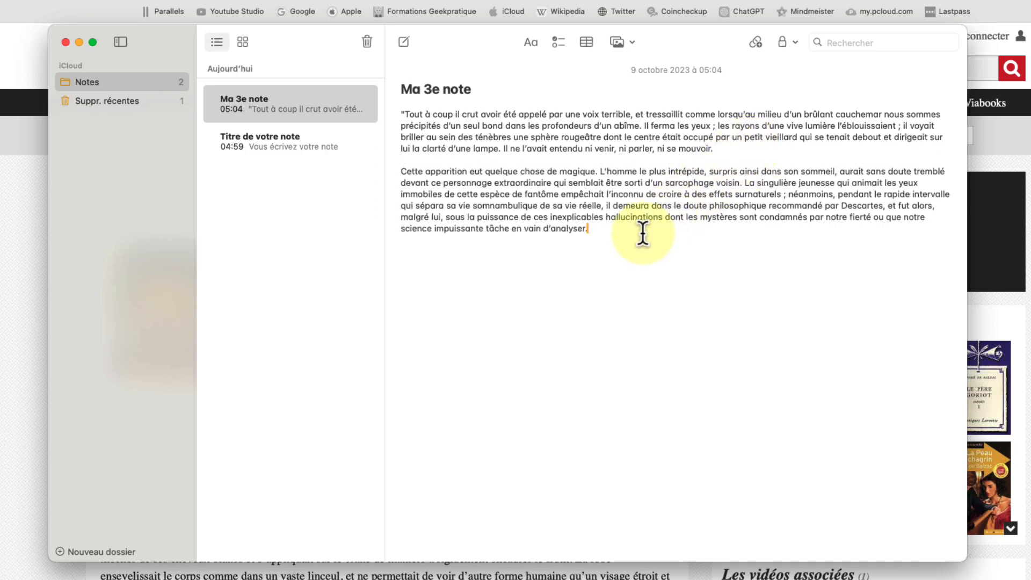
{"action": "left_click_drag", "start_coordinate": [645, 235], "coordinate": [389, 168]}
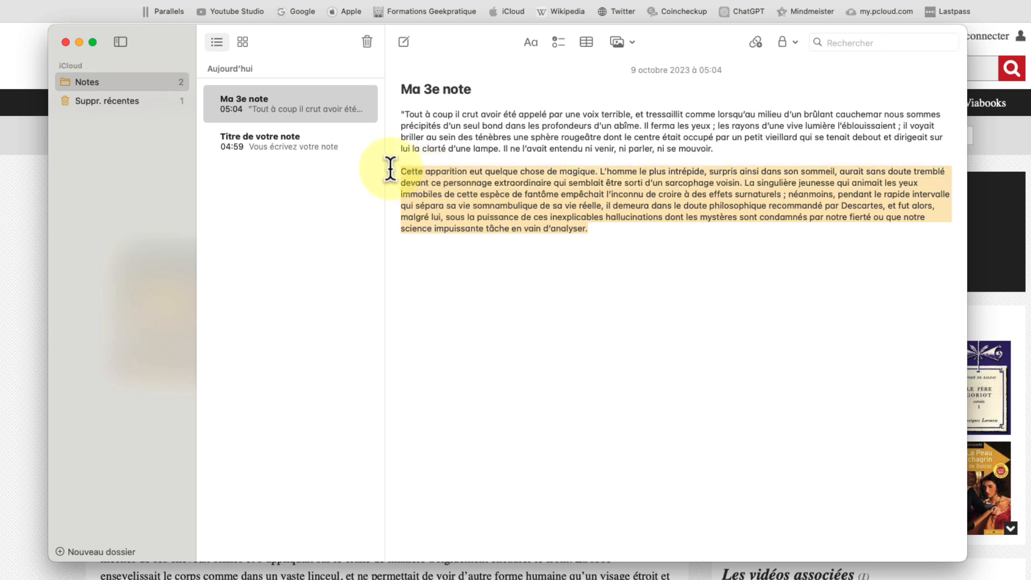
{"action": "left_click", "coordinate": [532, 43]}
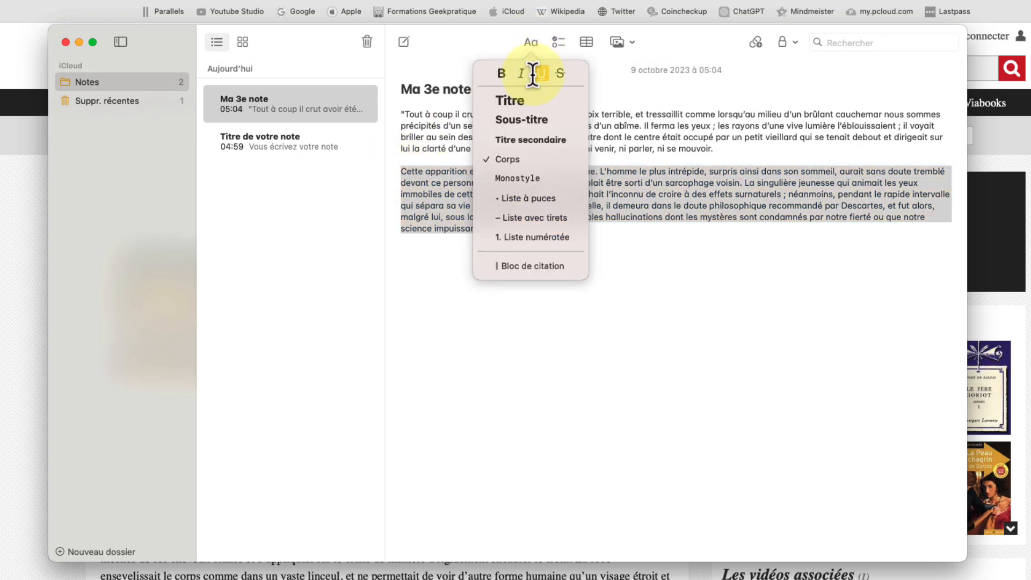
{"action": "left_click", "coordinate": [501, 74]}
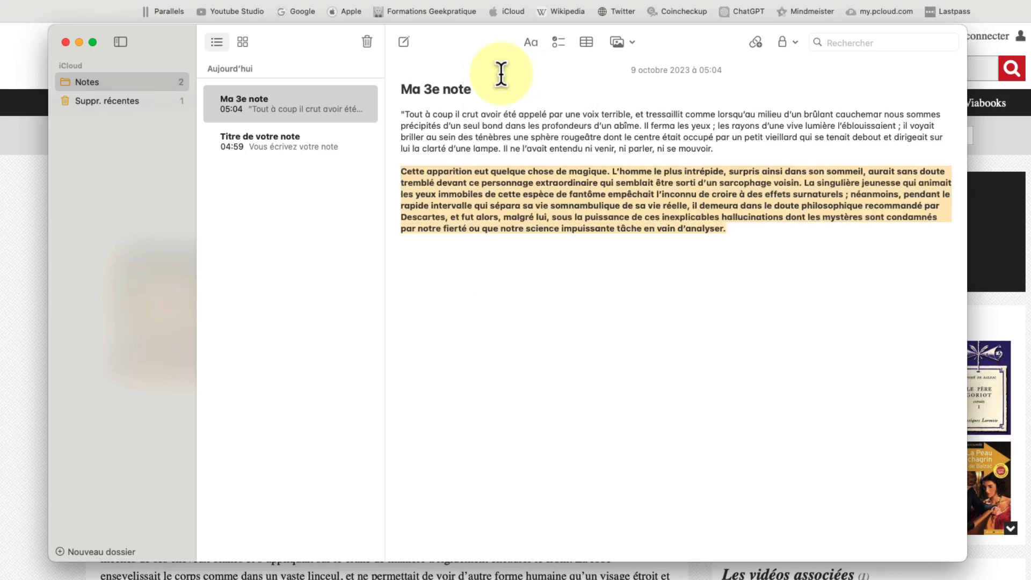
Italicize the second paragraph of "Ma 3e note", starting with "Cette apparition", and remove its bold formatting.
{"action": "left_click", "coordinate": [532, 45]}
{"action": "left_click", "coordinate": [525, 74]}
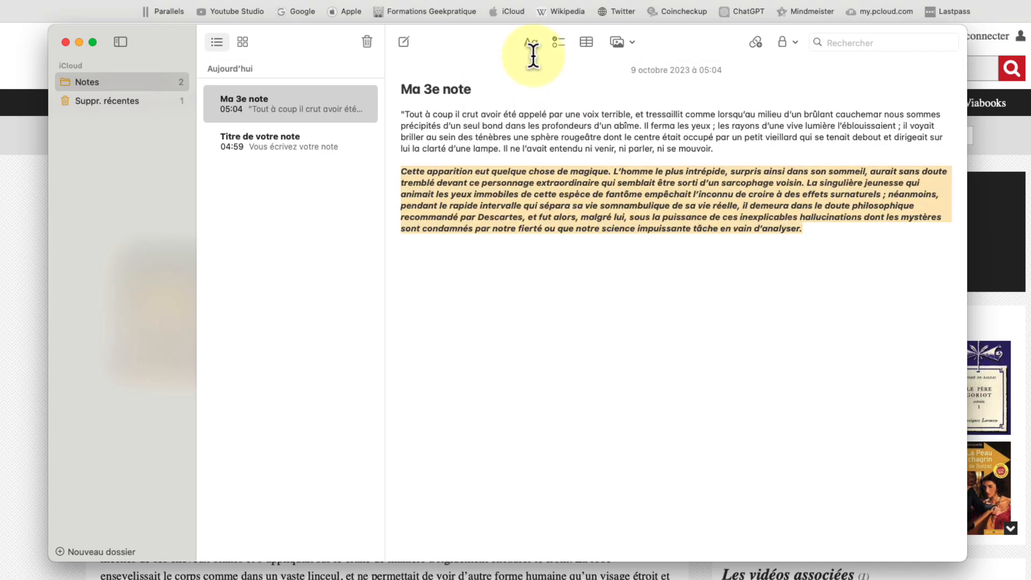
{"action": "left_click", "coordinate": [532, 43]}
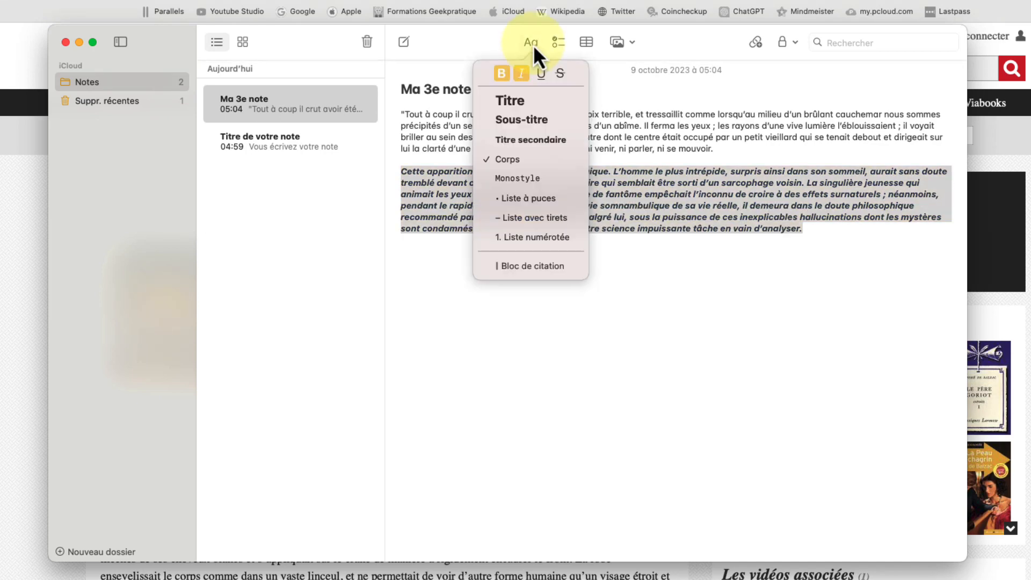
{"action": "left_click", "coordinate": [505, 77]}
{"action": "left_click", "coordinate": [554, 183]}
Underline the second paragraph's text from "immobiles de cette espèce de fantôme" to its end.
{"action": "left_click_drag", "start_coordinate": [612, 237], "coordinate": [388, 194]}
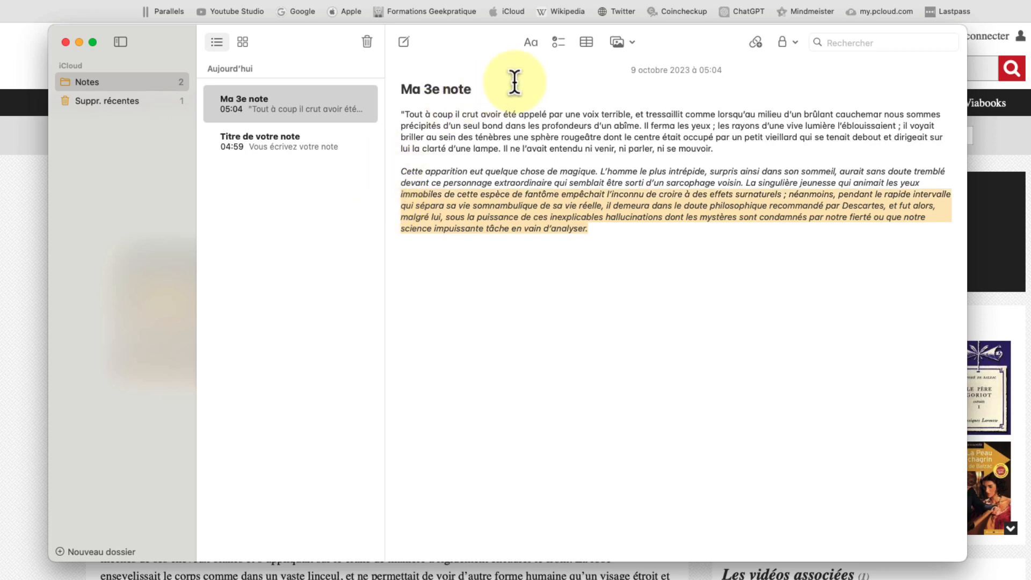
{"action": "left_click", "coordinate": [530, 43]}
{"action": "left_click", "coordinate": [542, 73]}
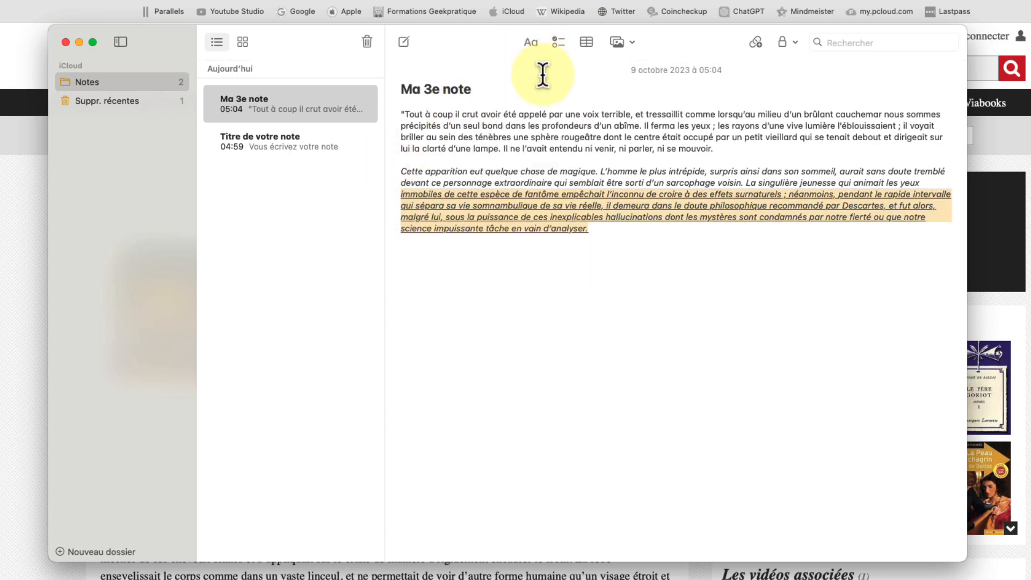
{"action": "left_click", "coordinate": [626, 230]}
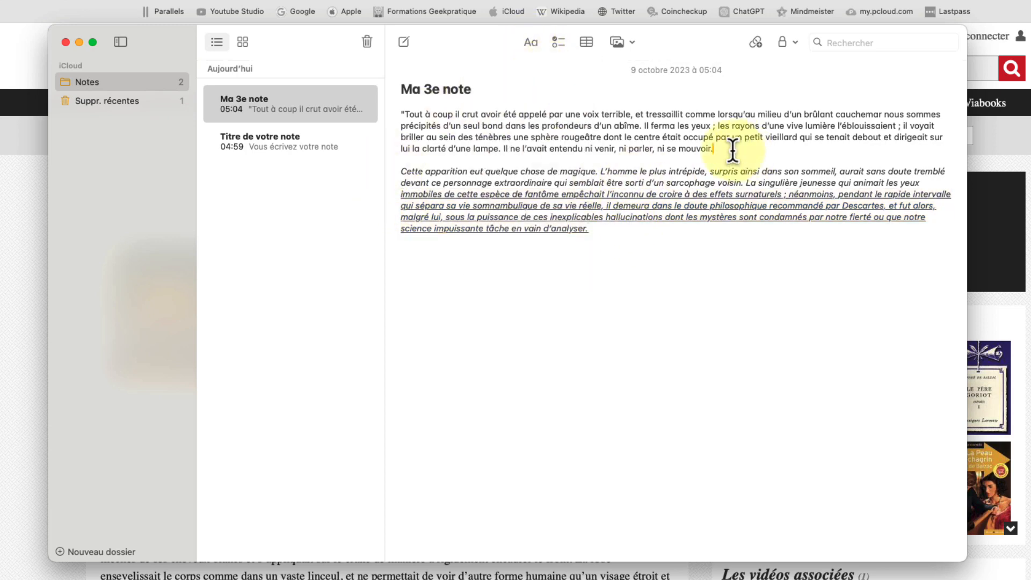
Strike through the first paragraph's last sentence, "Il ne l'avait entendu ni venir, ni parler, ni se mouvoir.".
{"action": "left_click_drag", "start_coordinate": [730, 151], "coordinate": [504, 152]}
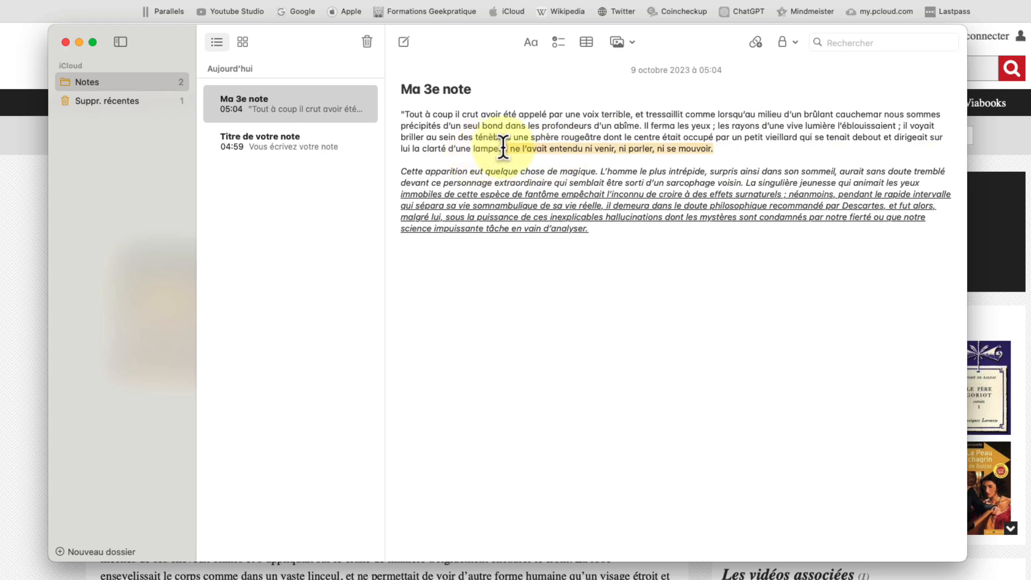
{"action": "left_click", "coordinate": [531, 42]}
{"action": "left_click", "coordinate": [561, 71]}
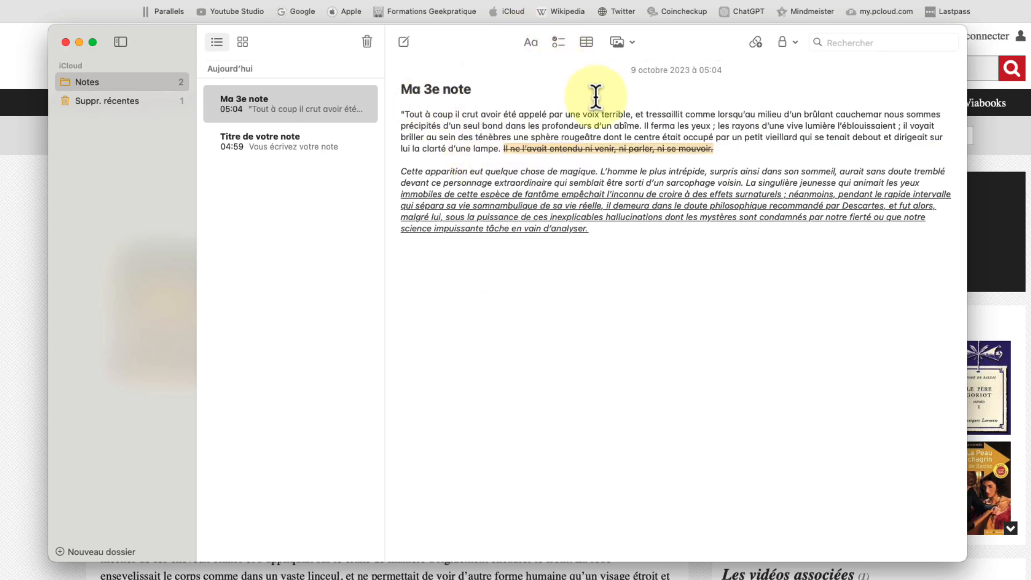
{"action": "left_click", "coordinate": [709, 159]}
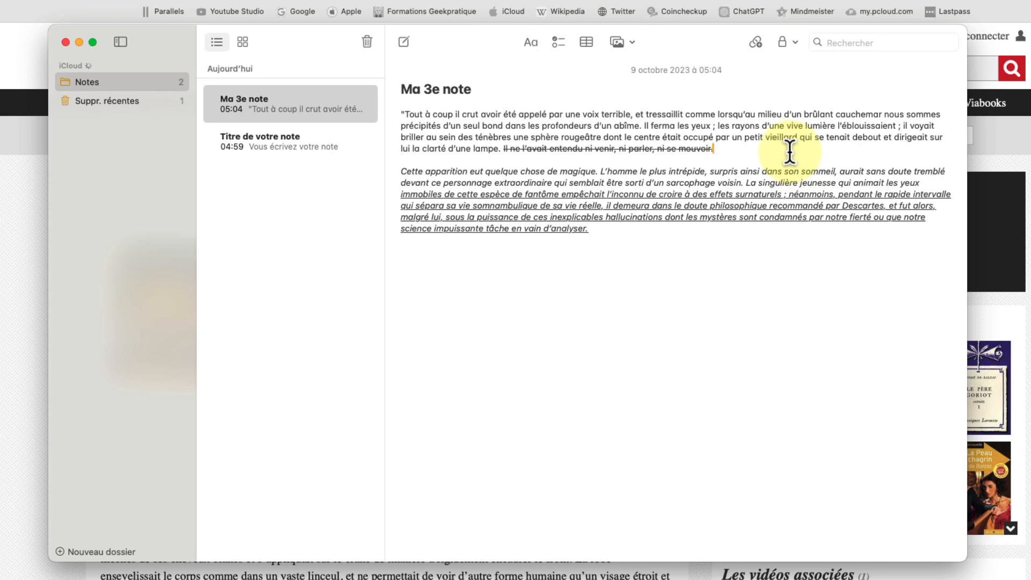
Apply the Titre style to the first paragraph, starting with "Tout à coup il crut avoir été appelé".
{"action": "left_click_drag", "start_coordinate": [684, 115], "coordinate": [543, 115]}
{"action": "left_click", "coordinate": [531, 42]}
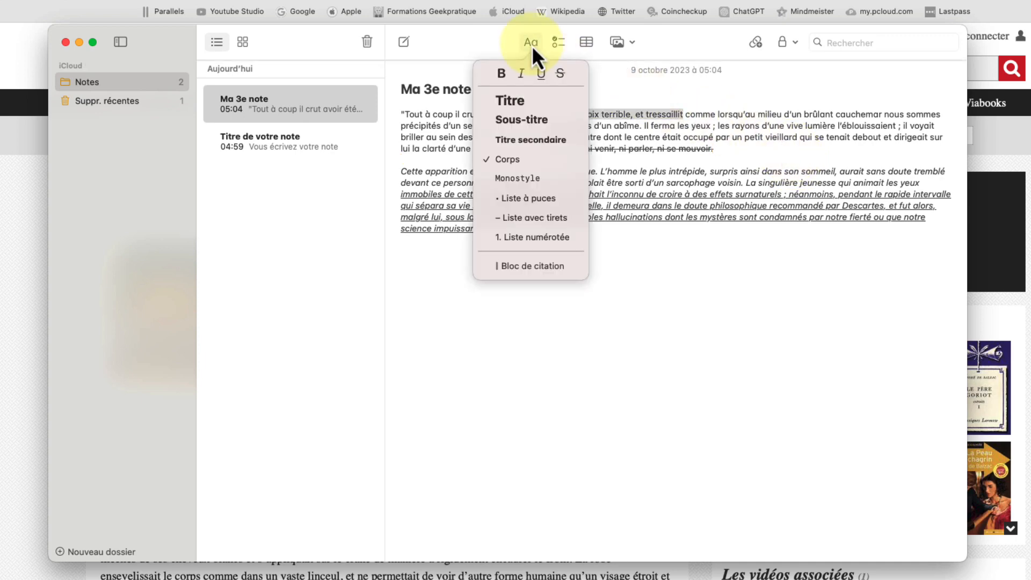
{"action": "left_click", "coordinate": [526, 101]}
Change the whole first paragraph of the note to the Sous-titre style.
{"action": "left_click_drag", "start_coordinate": [854, 147], "coordinate": [462, 134]}
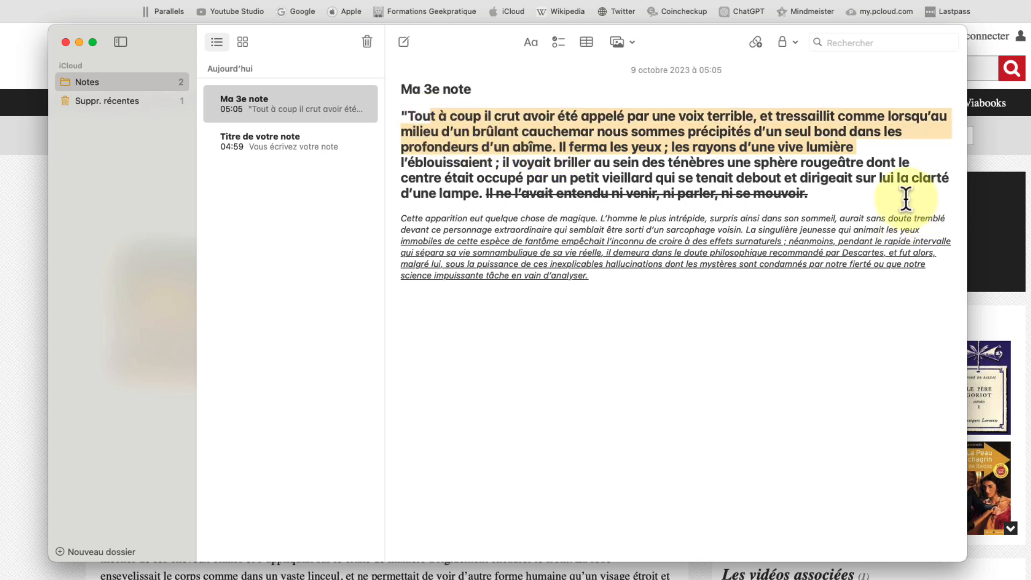
{"action": "left_click_drag", "start_coordinate": [904, 196], "coordinate": [340, 120]}
{"action": "left_click", "coordinate": [533, 47]}
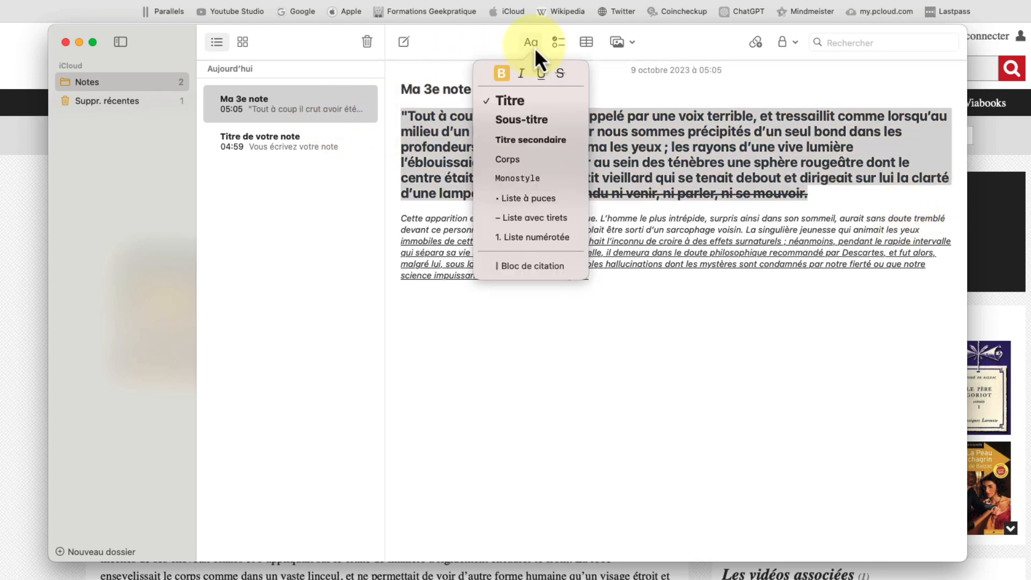
{"action": "left_click", "coordinate": [539, 117]}
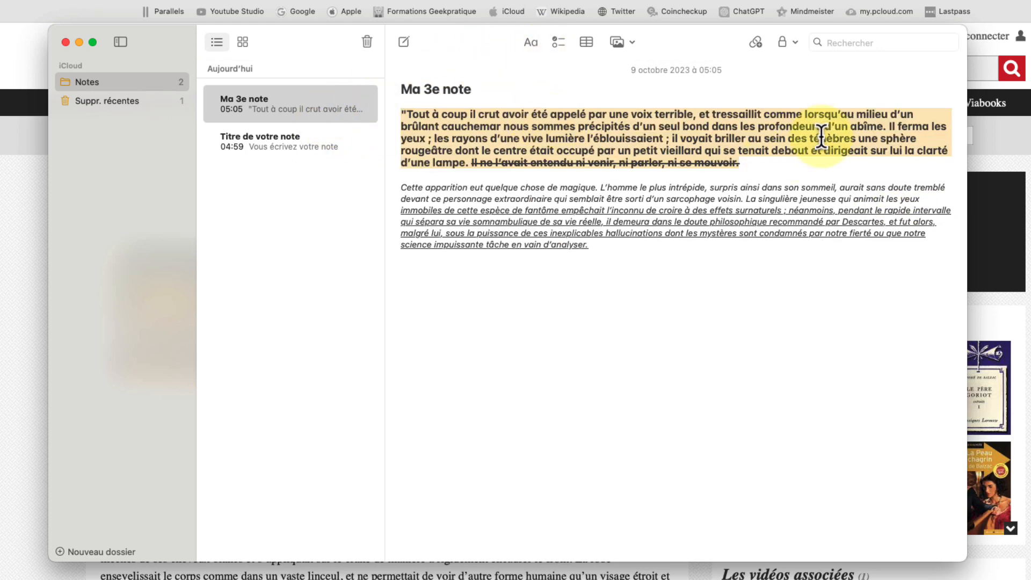
{"action": "left_click", "coordinate": [806, 141]}
{"action": "left_click", "coordinate": [477, 114]}
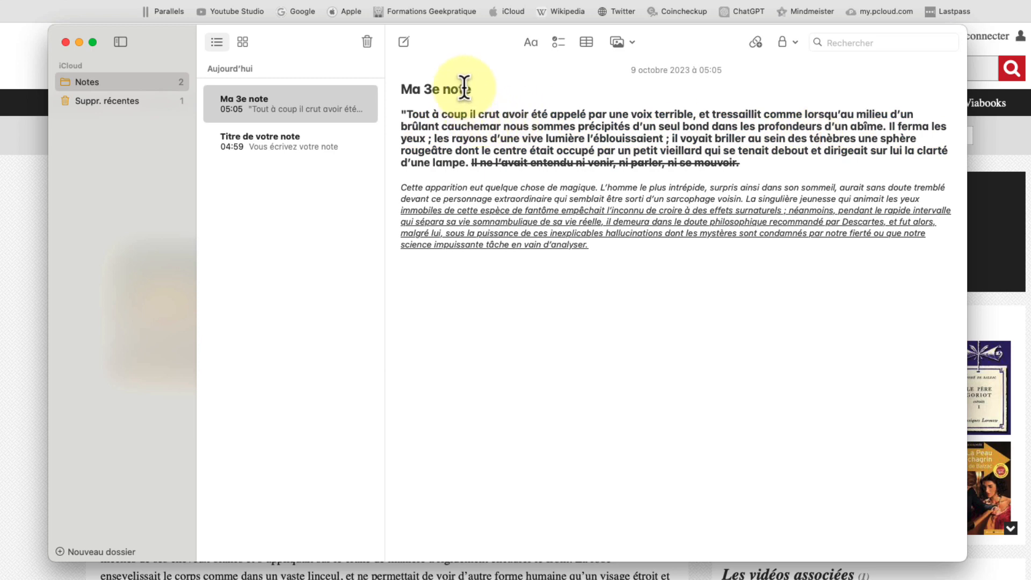
Change the whole first paragraph of the note to the Titre secondaire style.
{"action": "left_click_drag", "start_coordinate": [741, 164], "coordinate": [306, 106]}
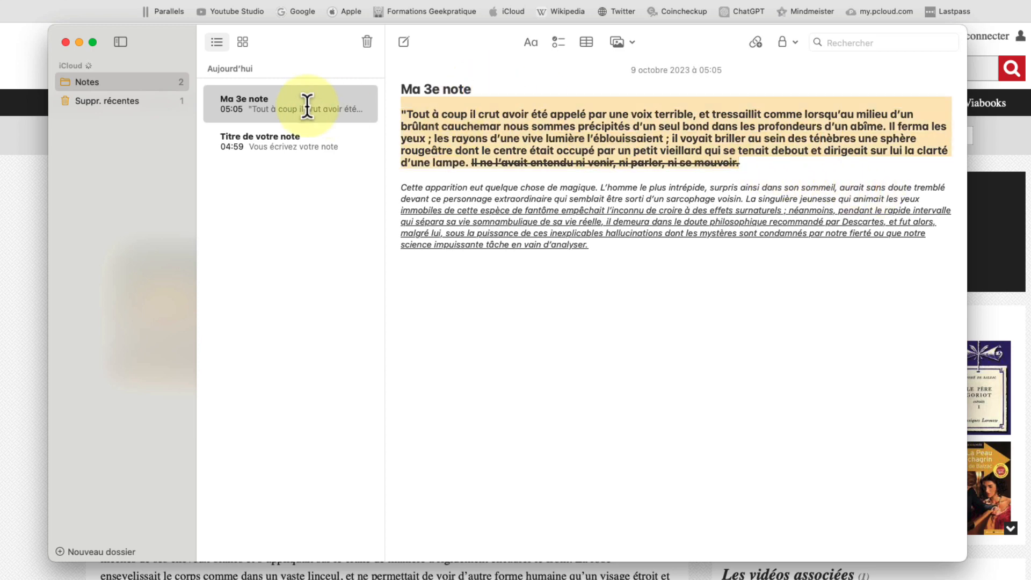
{"action": "left_click", "coordinate": [530, 41]}
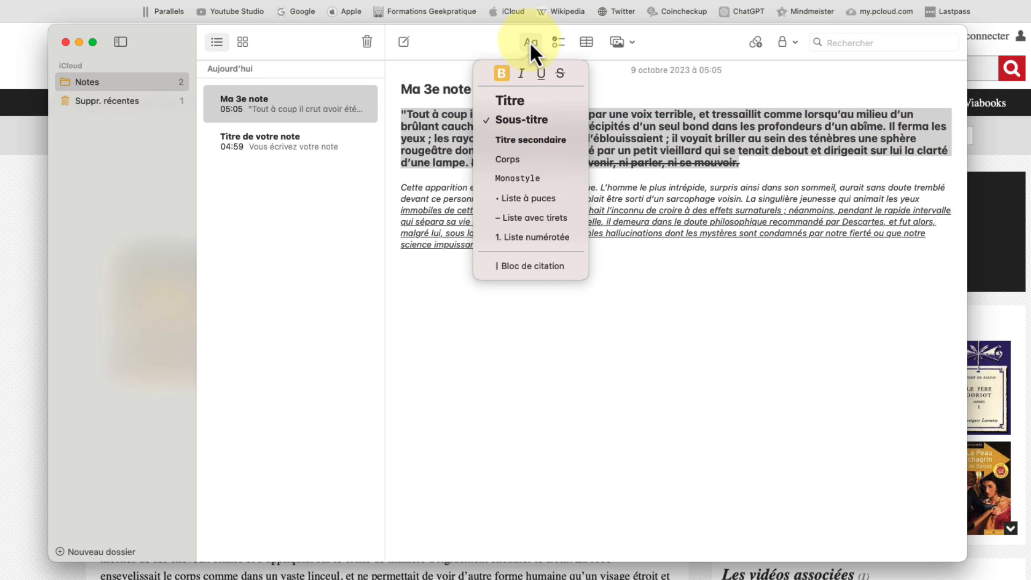
{"action": "left_click", "coordinate": [540, 141]}
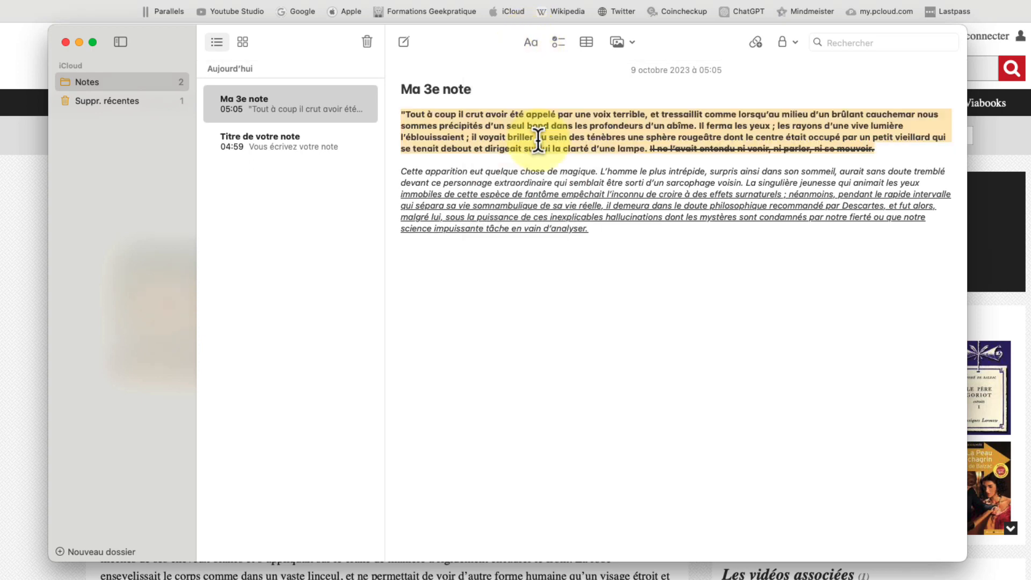
{"action": "left_click", "coordinate": [574, 122]}
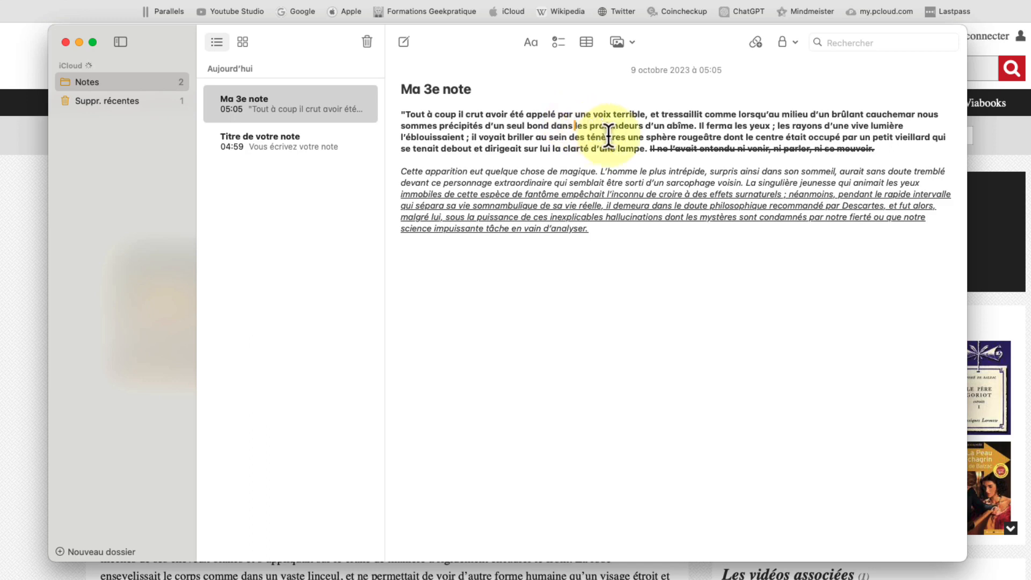
Return the first paragraph of the note to the Corps style.
{"action": "triple_click", "coordinate": [845, 145]}
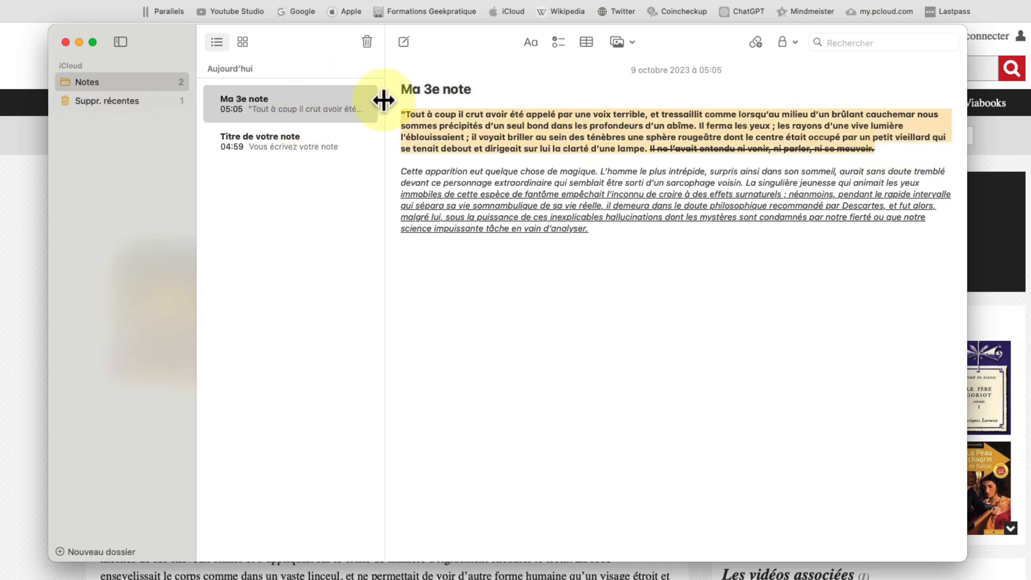
{"action": "left_click", "coordinate": [532, 43]}
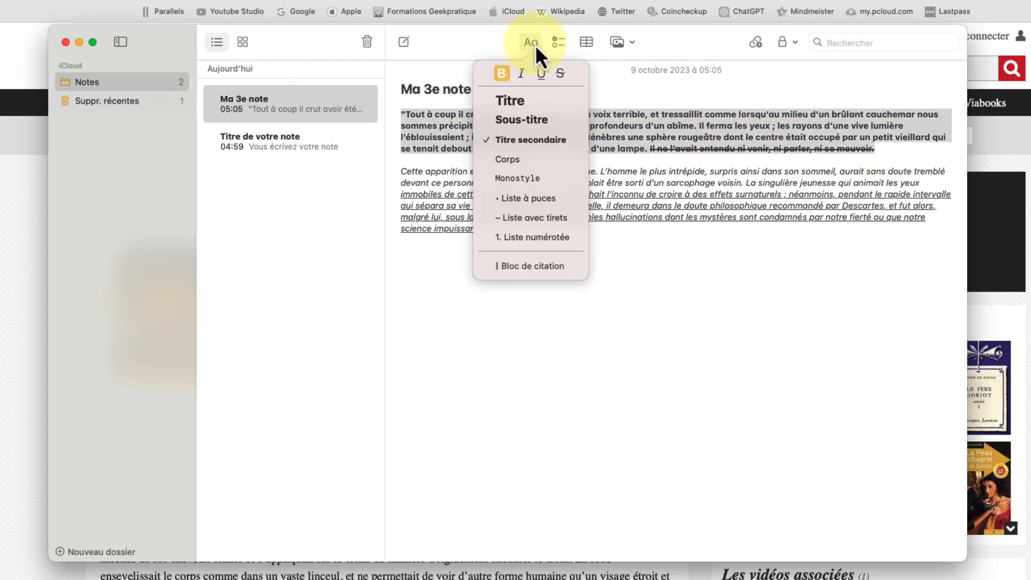
{"action": "left_click", "coordinate": [531, 160]}
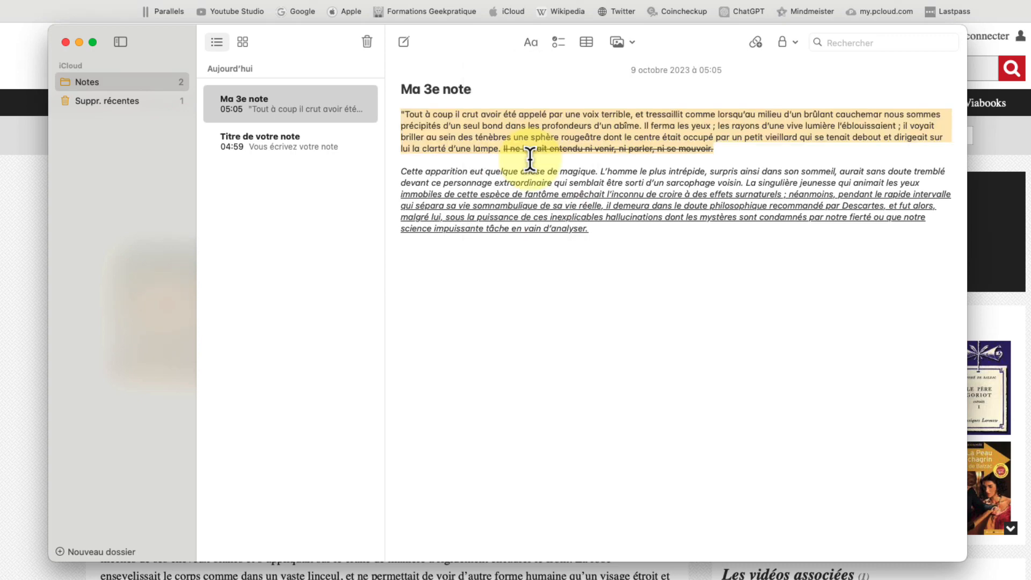
{"action": "left_click", "coordinate": [745, 127]}
Set the first paragraph to the Monostyle style and add the line "fkdkkd" at the end of its block.
{"action": "left_click_drag", "start_coordinate": [743, 150], "coordinate": [428, 92]}
{"action": "left_click", "coordinate": [530, 42]}
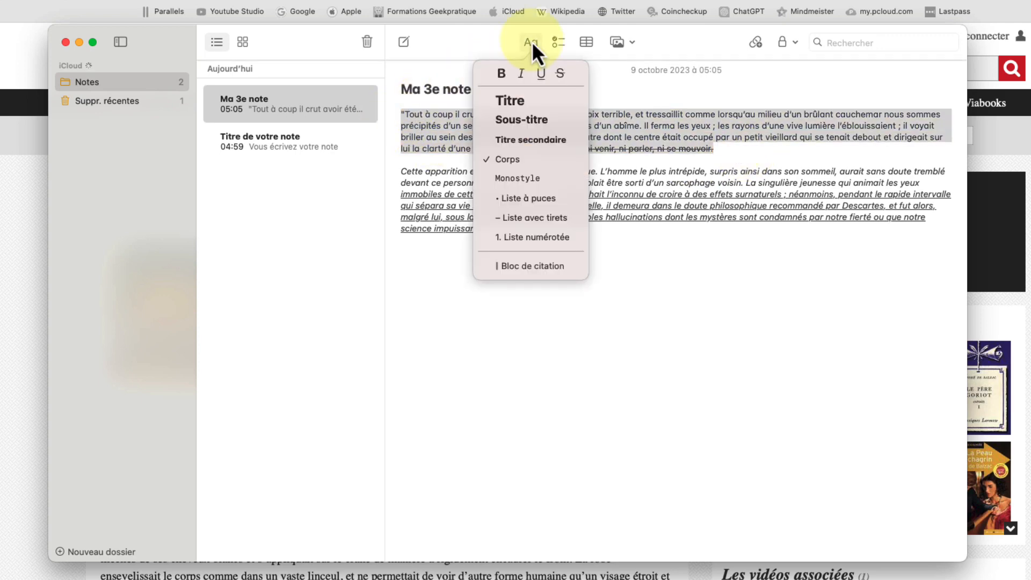
{"action": "left_click", "coordinate": [531, 178]}
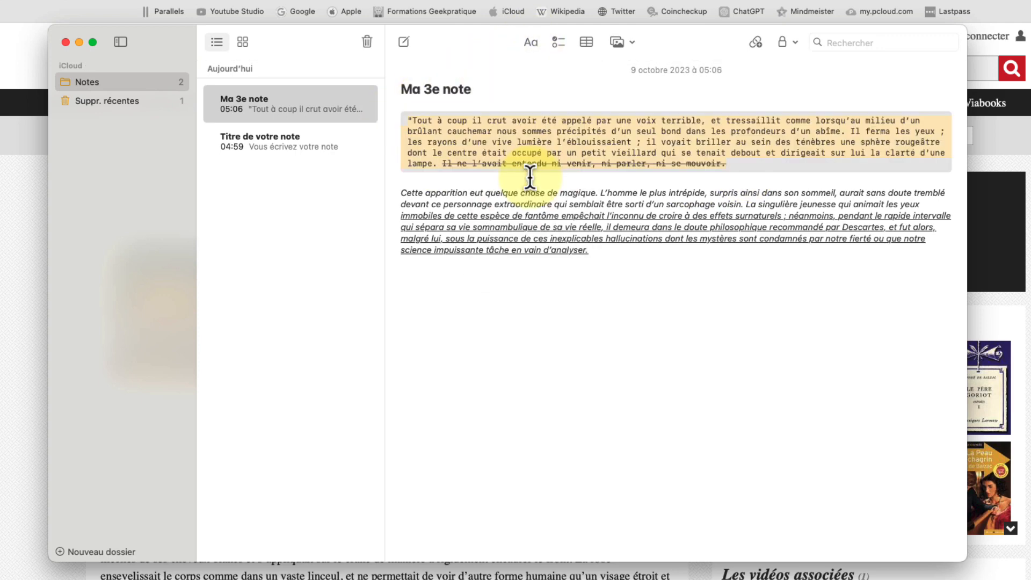
{"action": "left_click", "coordinate": [732, 130]}
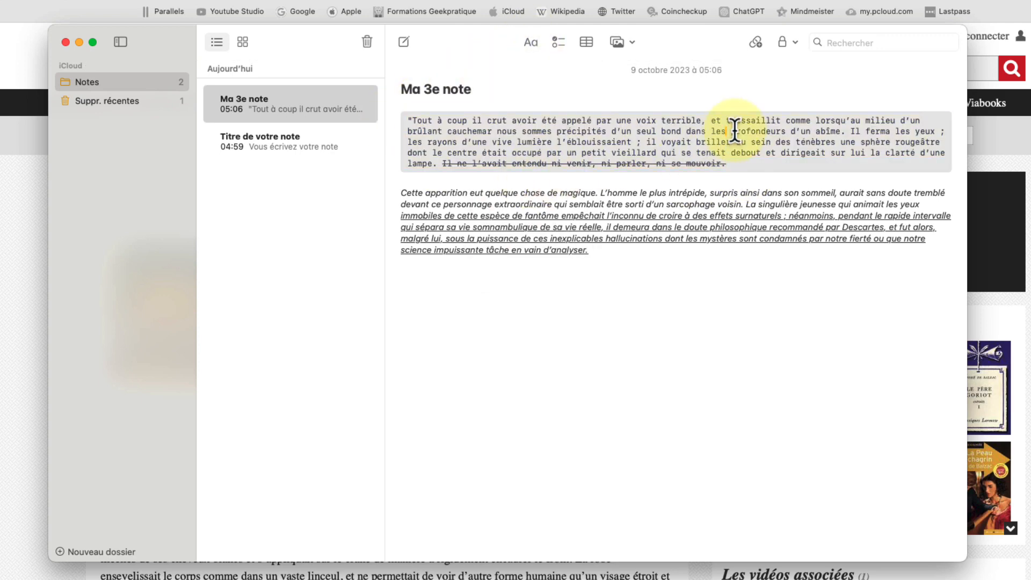
{"action": "left_click", "coordinate": [702, 132]}
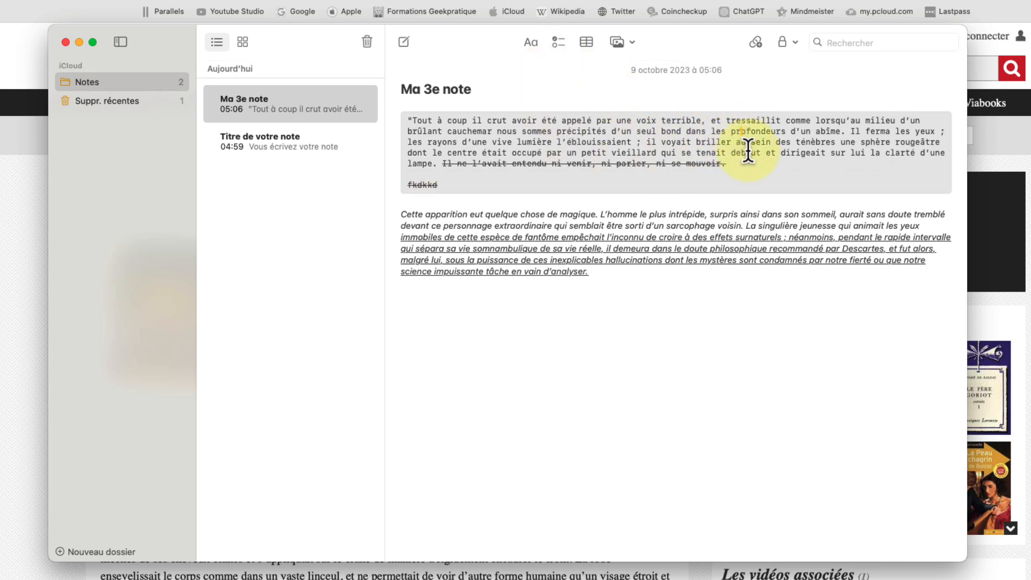
{"action": "left_click", "coordinate": [637, 141]}
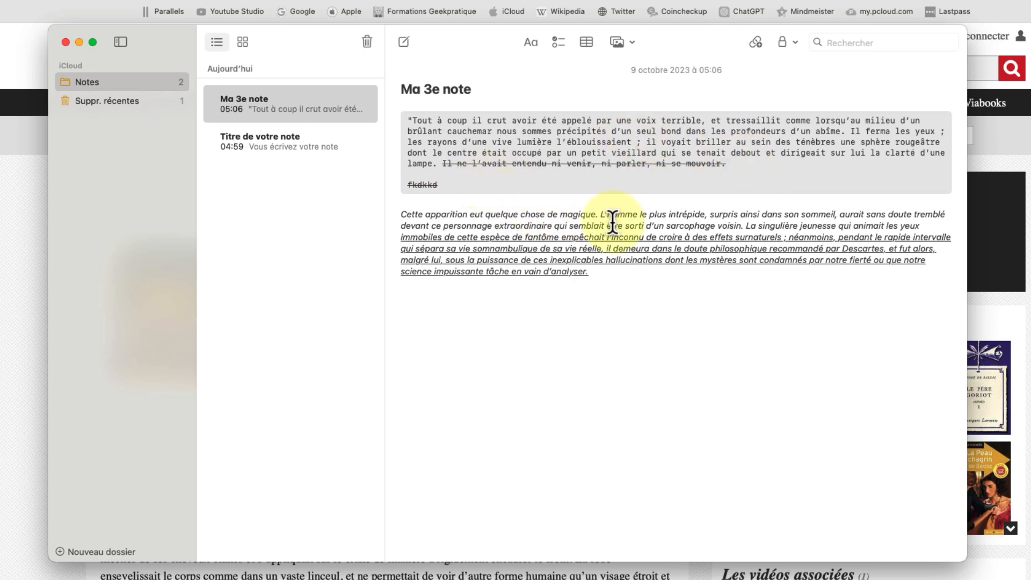
Clear the italics and underlining from the "Cette apparition" paragraph, resetting it to the Corps style.
{"action": "left_click", "coordinate": [529, 45]}
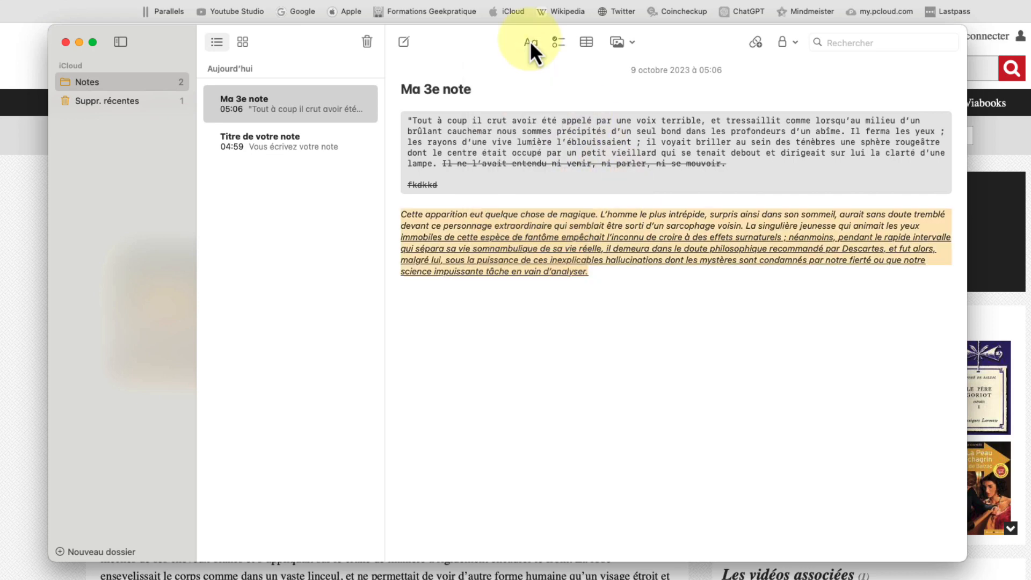
{"action": "left_click", "coordinate": [531, 42]}
{"action": "left_click", "coordinate": [520, 74]}
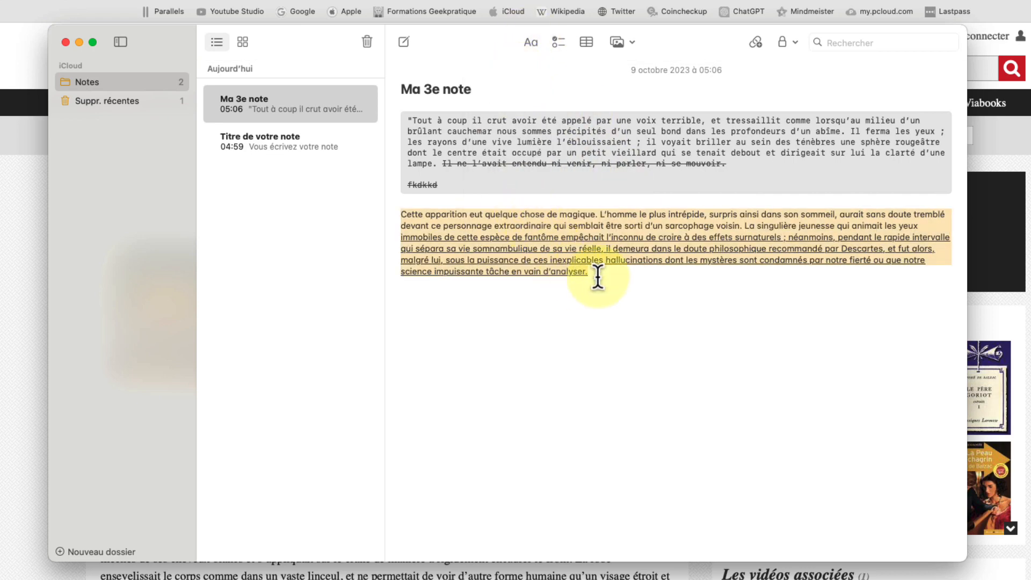
{"action": "left_click_drag", "start_coordinate": [591, 273], "coordinate": [370, 213]}
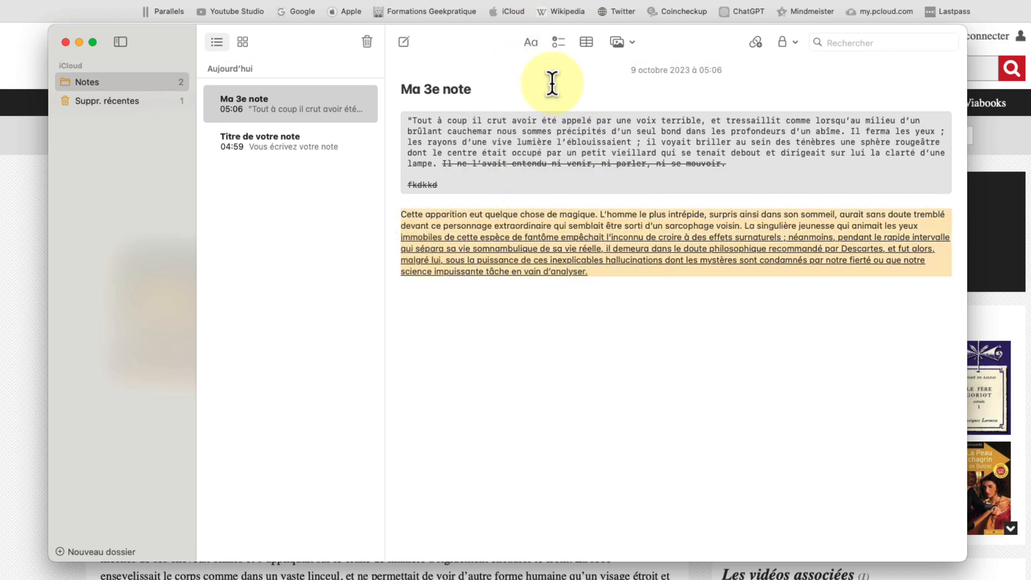
{"action": "left_click", "coordinate": [531, 42]}
{"action": "left_click", "coordinate": [533, 163]}
{"action": "left_click_drag", "start_coordinate": [607, 272], "coordinate": [383, 216]}
{"action": "left_click", "coordinate": [595, 222]}
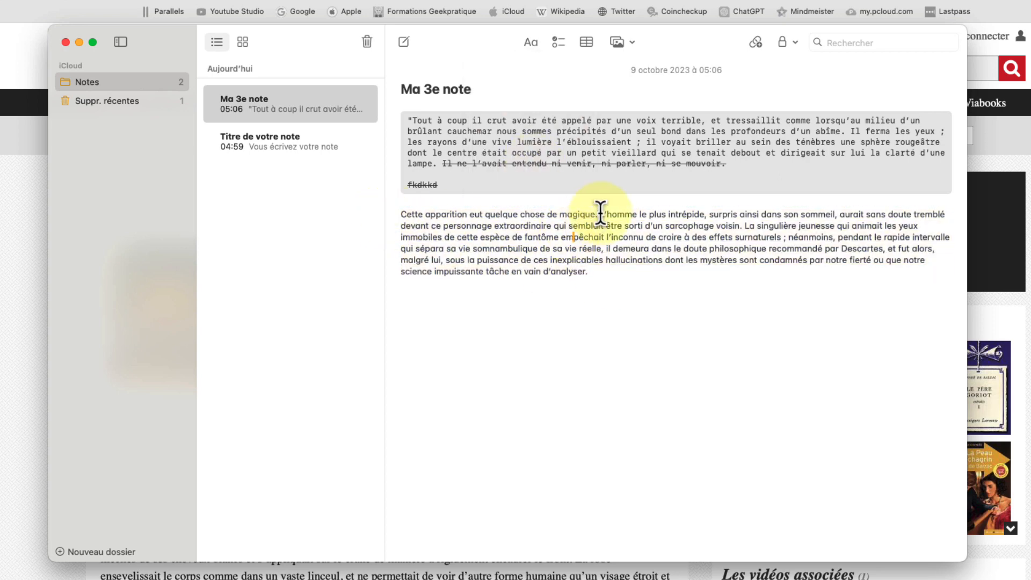
Turn the "Cette apparition" paragraph into a bulleted list (Liste à puces).
{"action": "left_click", "coordinate": [611, 273]}
{"action": "left_click_drag", "start_coordinate": [612, 272], "coordinate": [333, 203]}
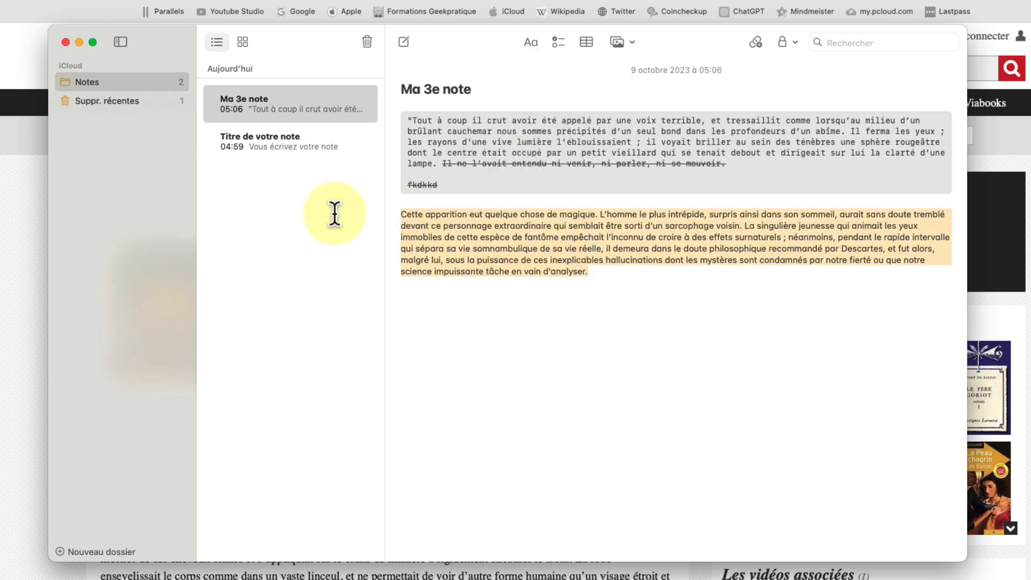
{"action": "left_click", "coordinate": [528, 46]}
{"action": "left_click", "coordinate": [542, 203]}
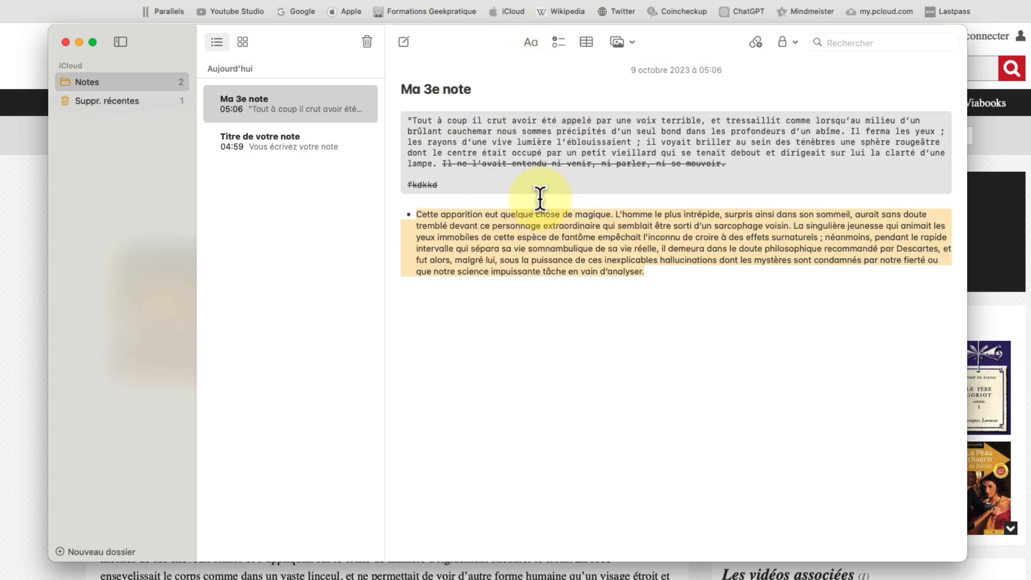
Split the bulleted paragraph before "L'homme le plus intrépide" so that this text starts a second bullet.
{"action": "left_click", "coordinate": [606, 216]}
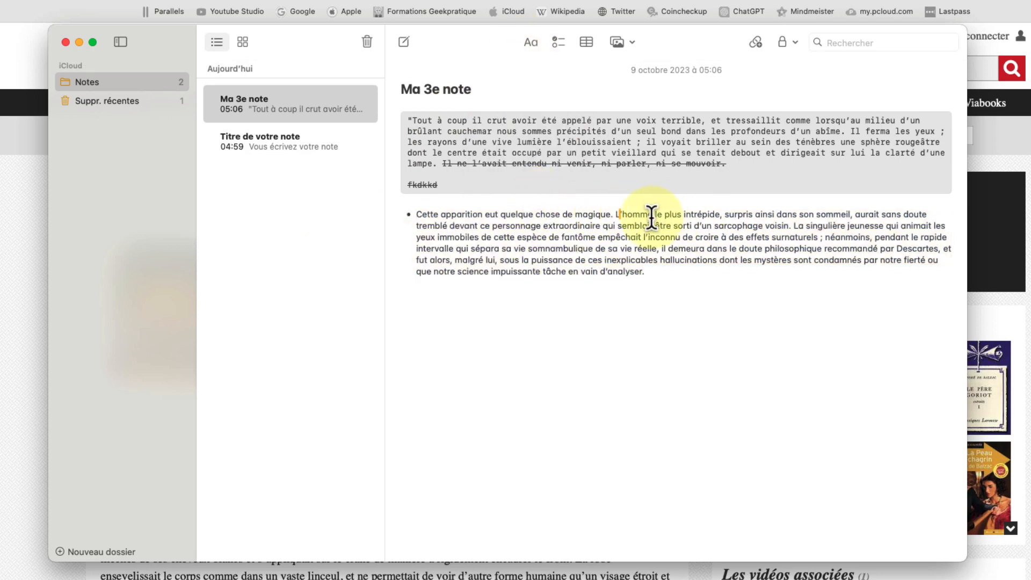
{"action": "left_click", "coordinate": [616, 214]}
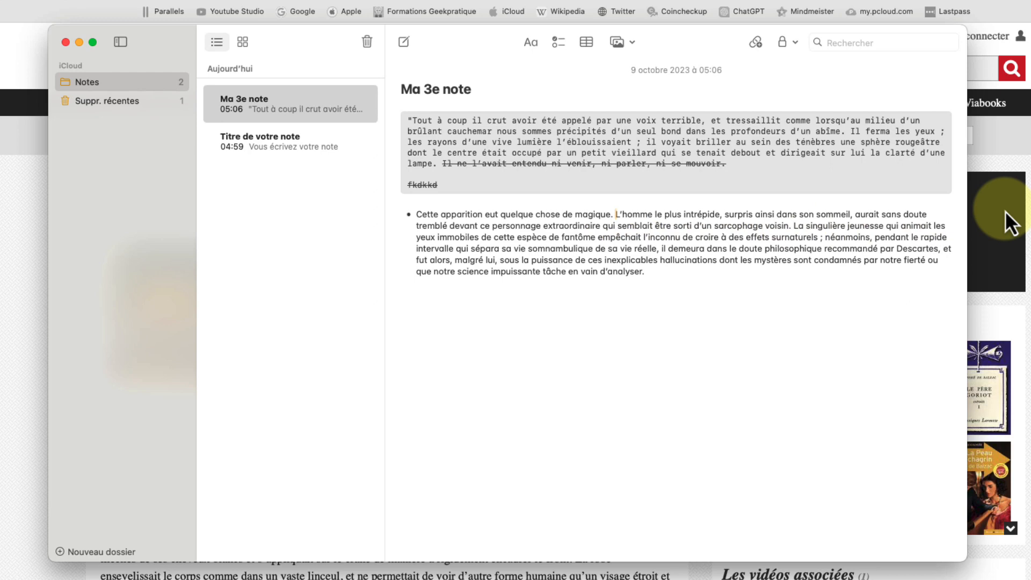
{"action": "key", "text": "Return"}
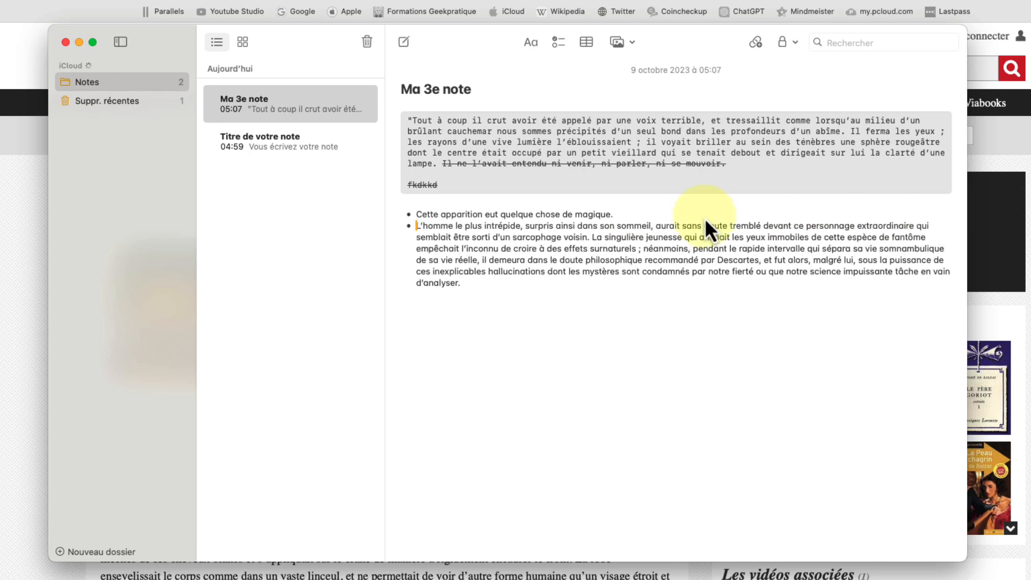
{"action": "left_click", "coordinate": [653, 226]}
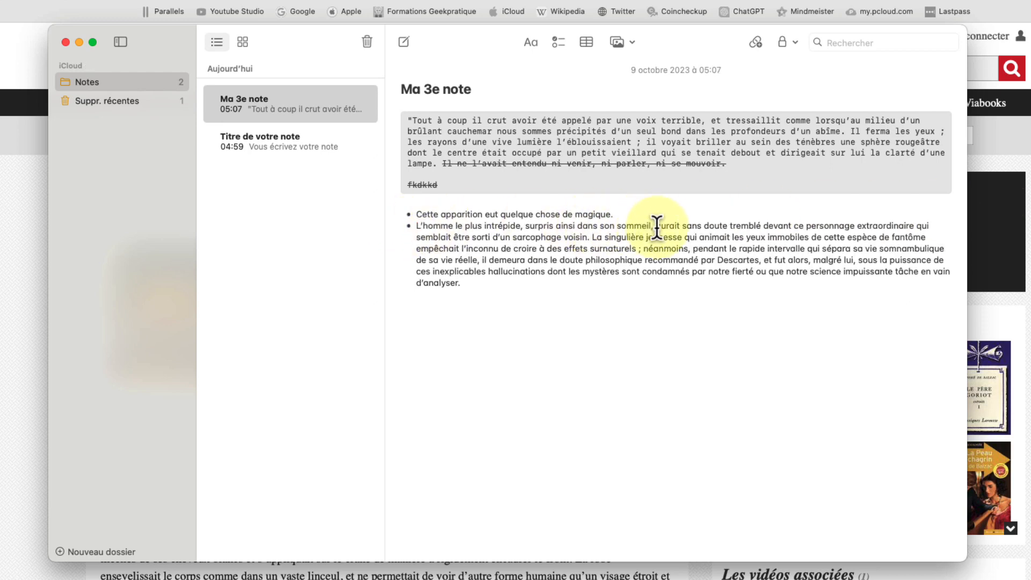
Split the last bullet before "aurait sans doute tremblé" and again before "qui semblait être sorti" to make separate bullets.
{"action": "key", "text": "Return"}
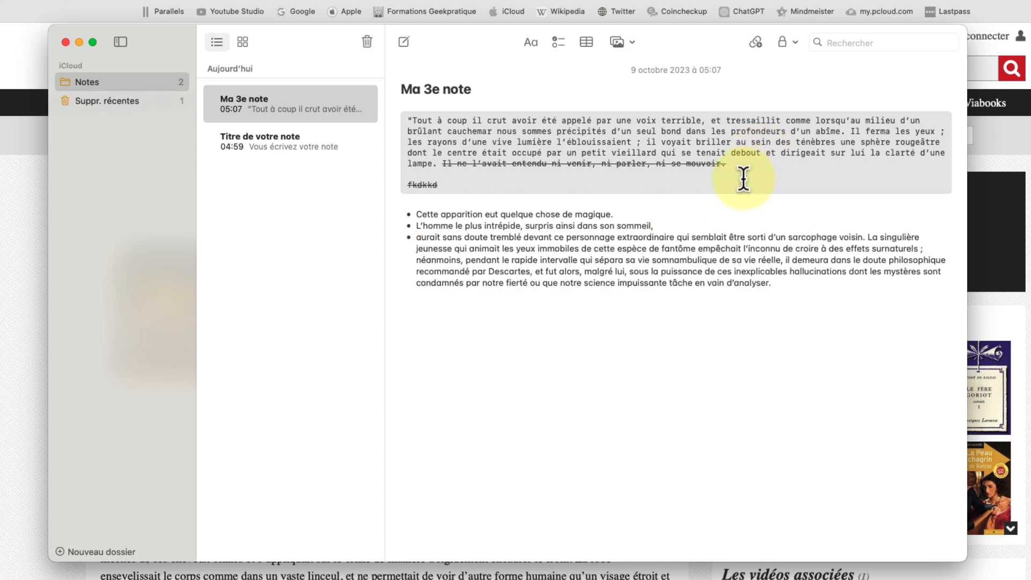
{"action": "left_click", "coordinate": [676, 237]}
{"action": "key", "text": "Return"}
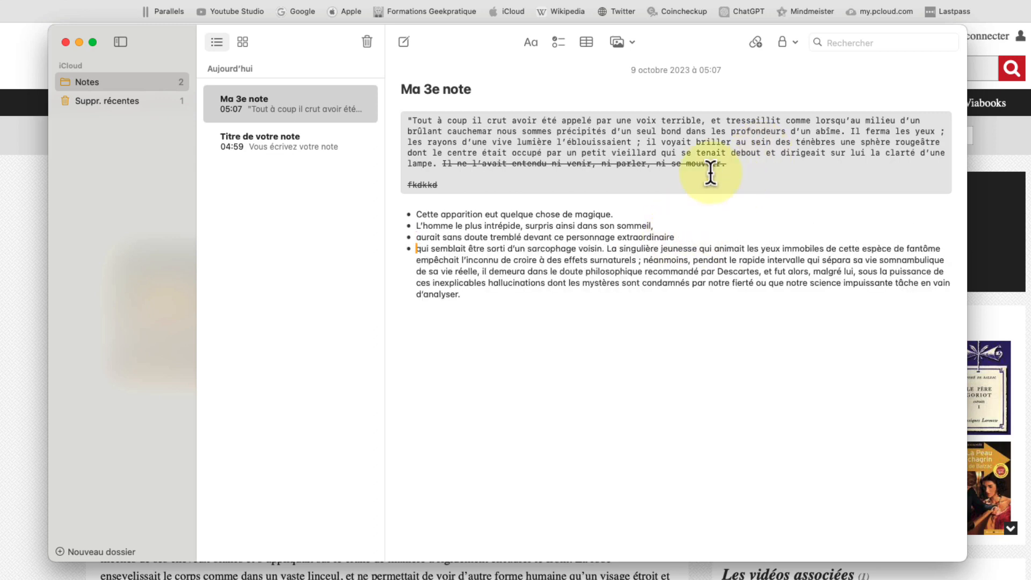
Turn the last bullet, starting with "qui semblait être sorti", into a dashed list item (Liste avec tirets).
{"action": "left_click_drag", "start_coordinate": [649, 310], "coordinate": [605, 249]}
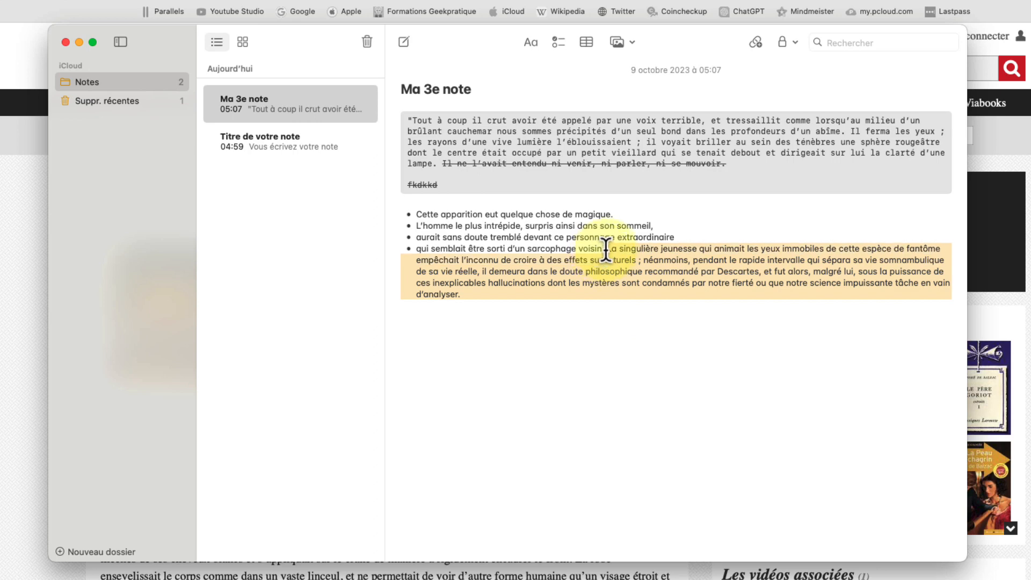
{"action": "left_click", "coordinate": [530, 43]}
{"action": "left_click", "coordinate": [526, 218]}
{"action": "left_click", "coordinate": [608, 249]}
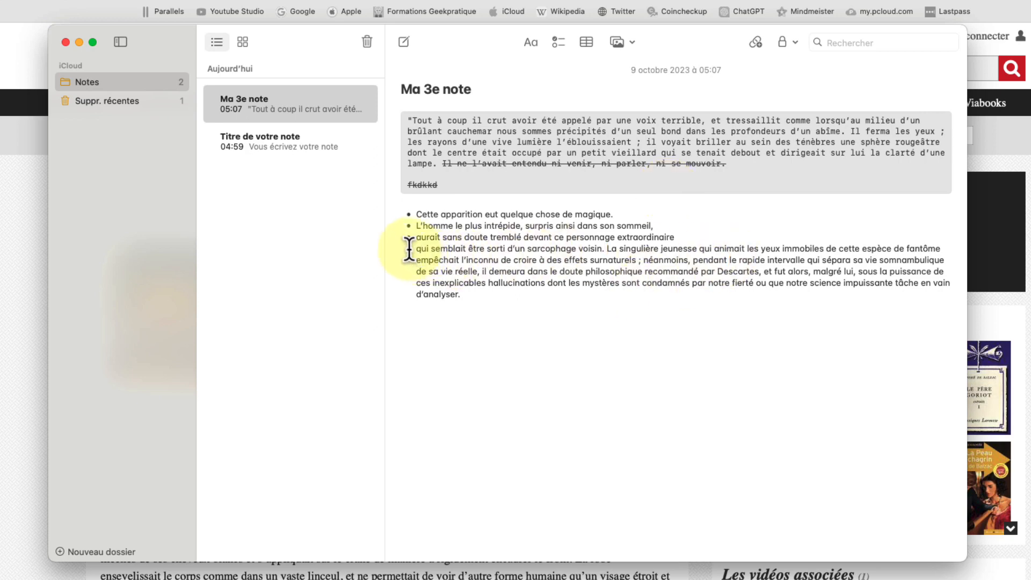
Split the dashed item before "La singulière jeunesse" and again before "de fantôme empêchait".
{"action": "left_click", "coordinate": [607, 248]}
{"action": "key", "text": "Return"}
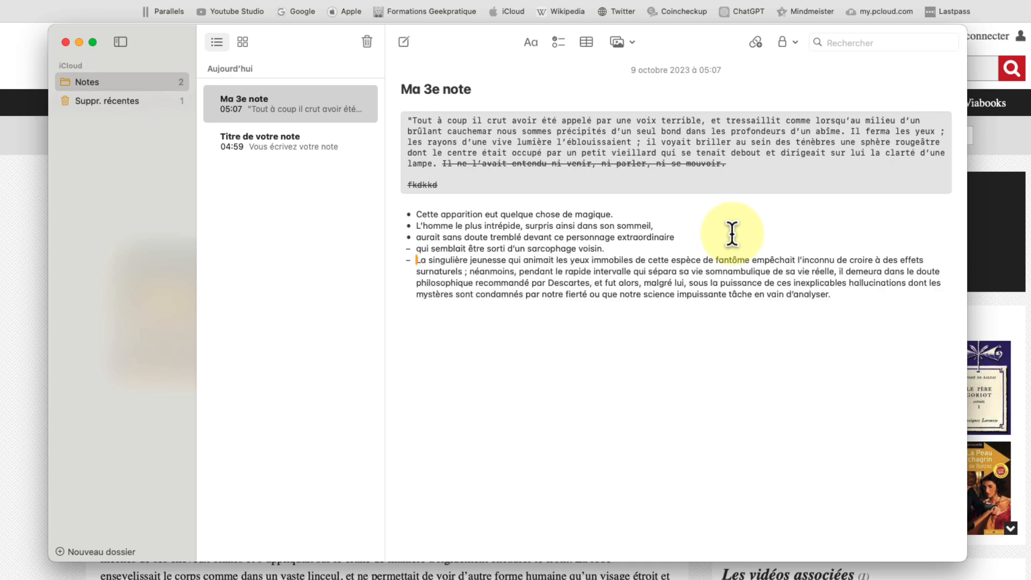
{"action": "left_click", "coordinate": [704, 257]}
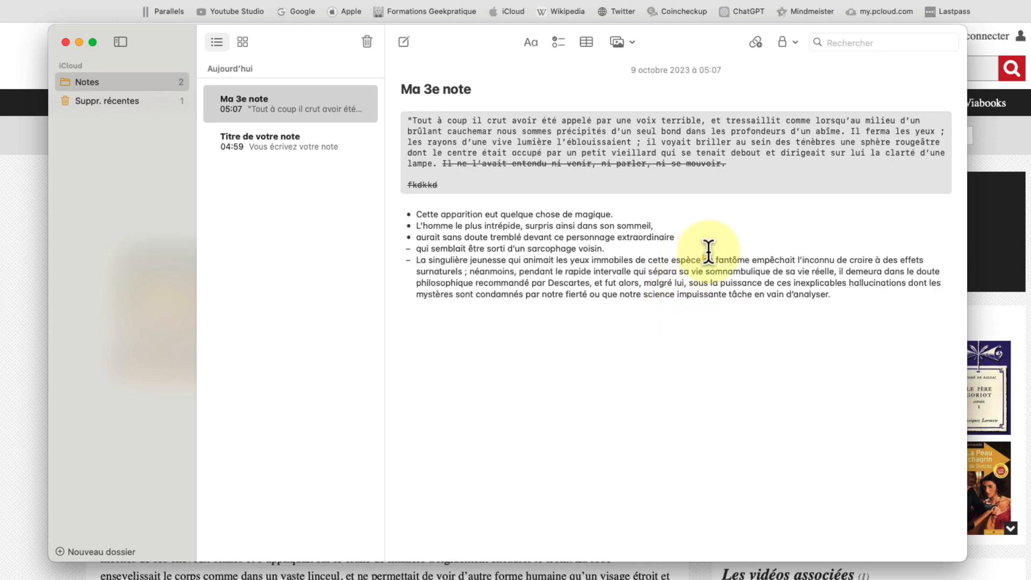
{"action": "key", "text": "Return"}
Turn the last dashed item, starting with "de fantôme empêchait", into a numbered list item (Liste numérotée).
{"action": "left_click", "coordinate": [530, 42]}
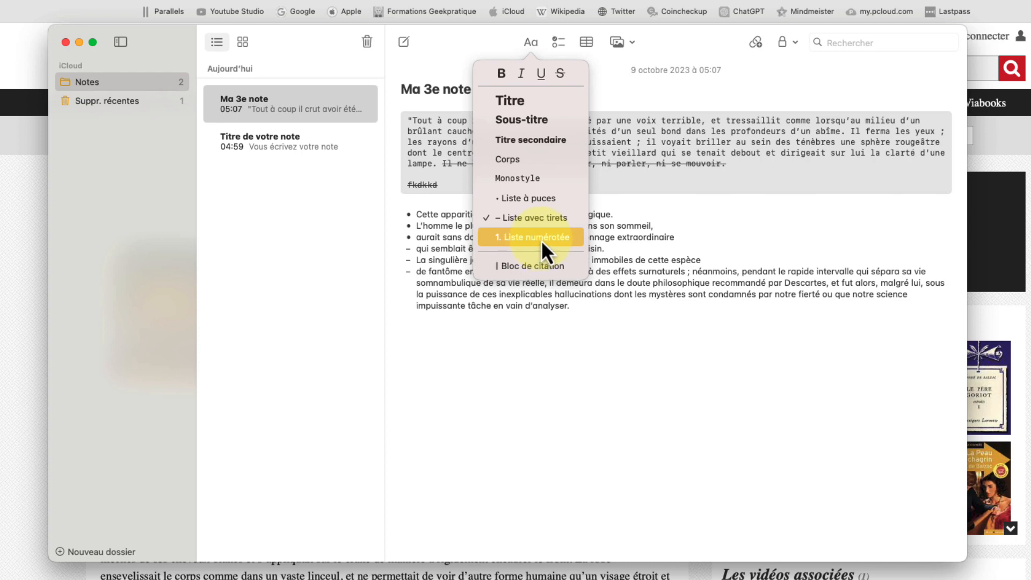
{"action": "left_click", "coordinate": [700, 283]}
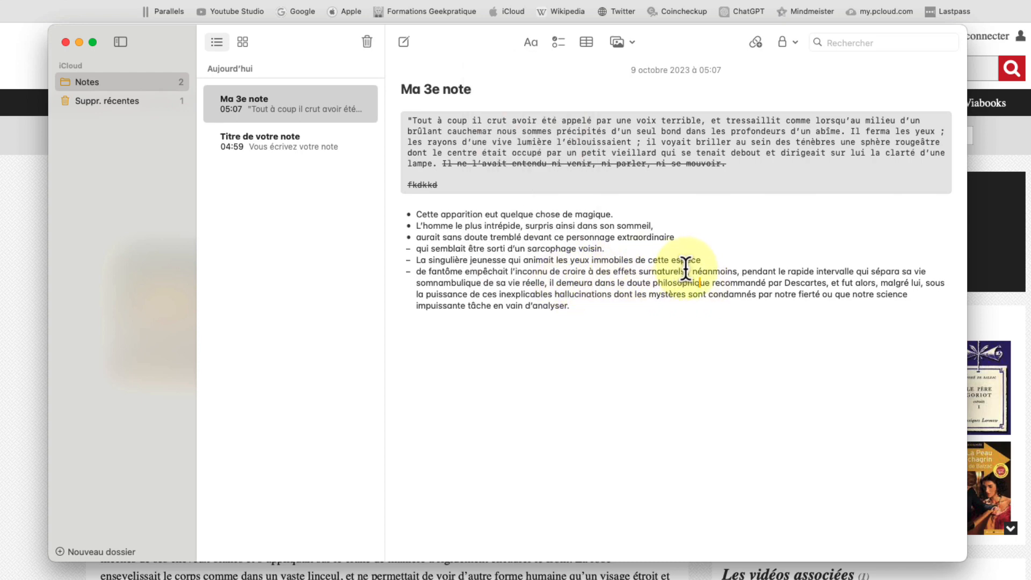
{"action": "left_click", "coordinate": [419, 284]}
{"action": "left_click_drag", "start_coordinate": [429, 285], "coordinate": [780, 315]}
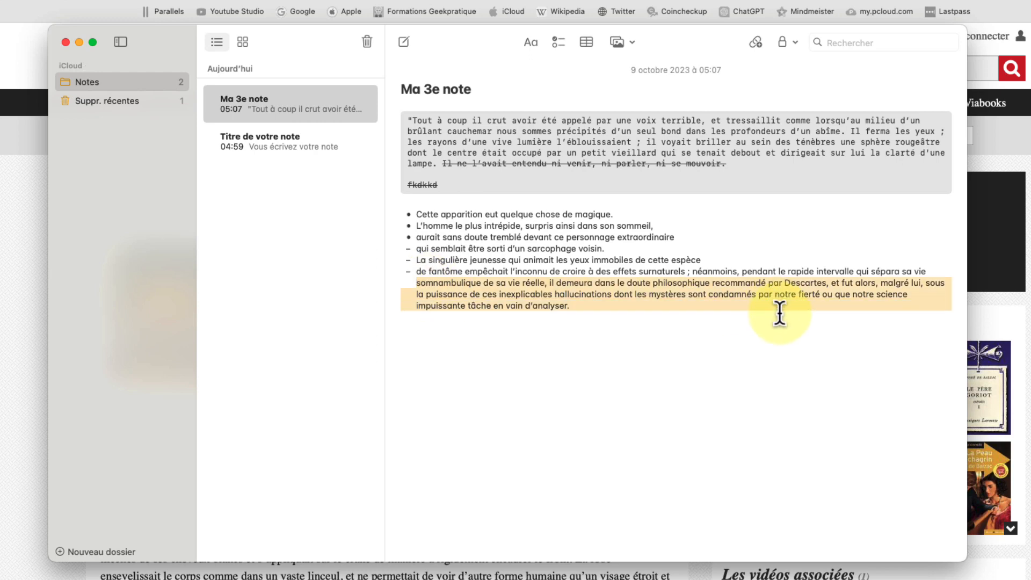
{"action": "left_click", "coordinate": [531, 43]}
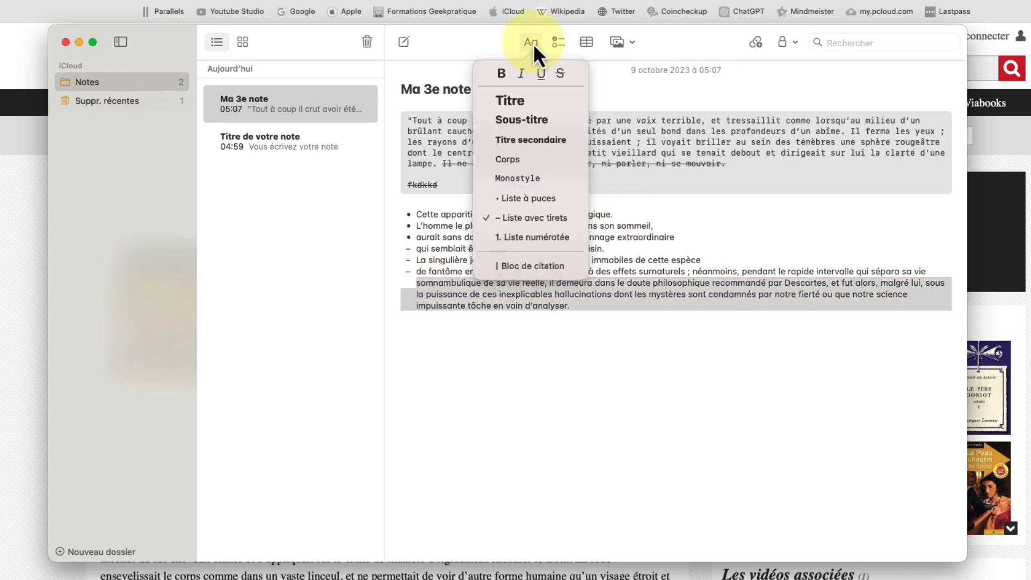
{"action": "left_click", "coordinate": [532, 237]}
{"action": "left_click", "coordinate": [591, 284]}
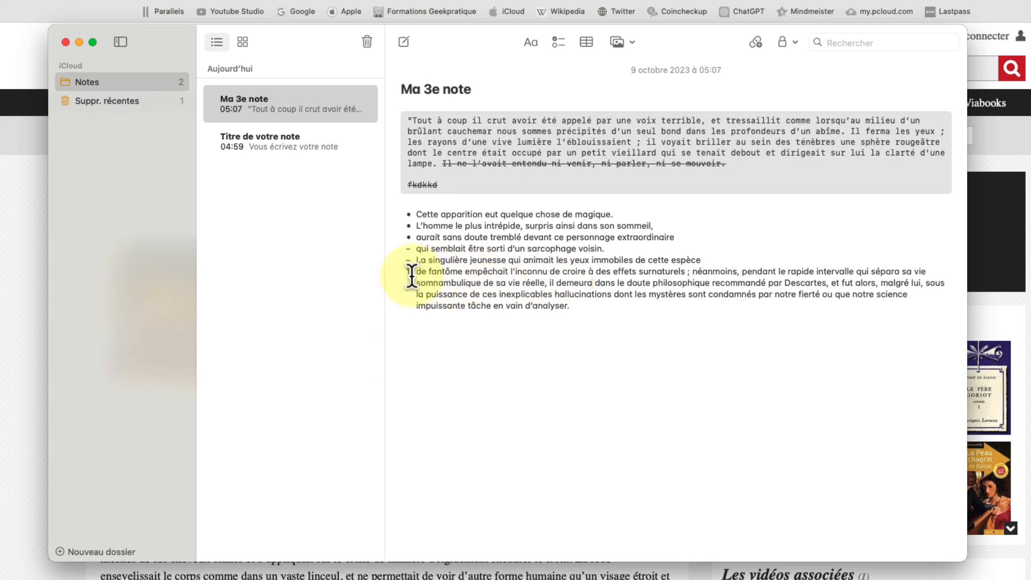
Split the numbered item before "néanmoins", "de sa vie réelle" and "recommandé par Descartes" to make four numbered items.
{"action": "left_click", "coordinate": [691, 271]}
{"action": "type", "text": ";"}
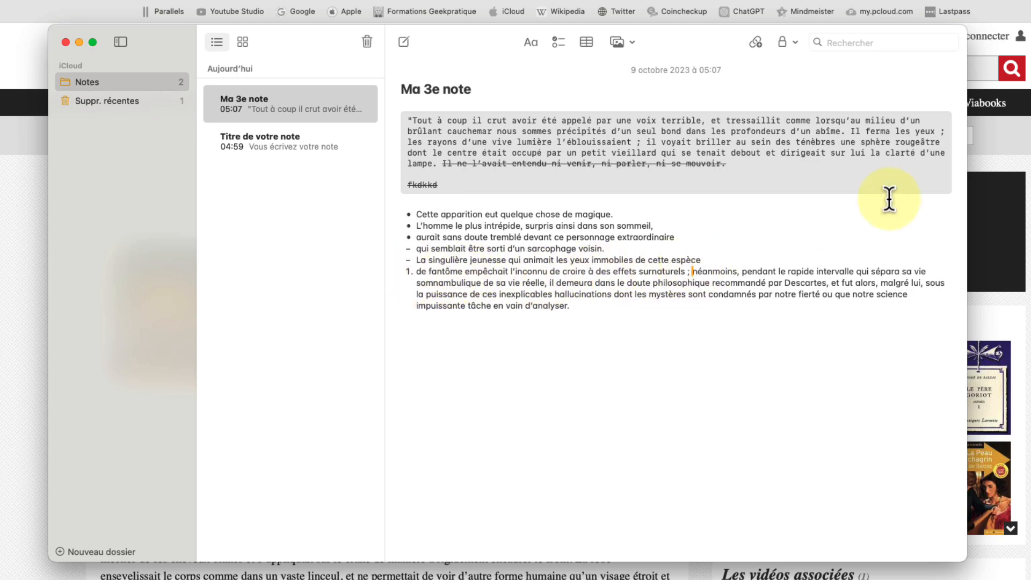
{"action": "key", "text": "Return"}
{"action": "left_click", "coordinate": [719, 283]}
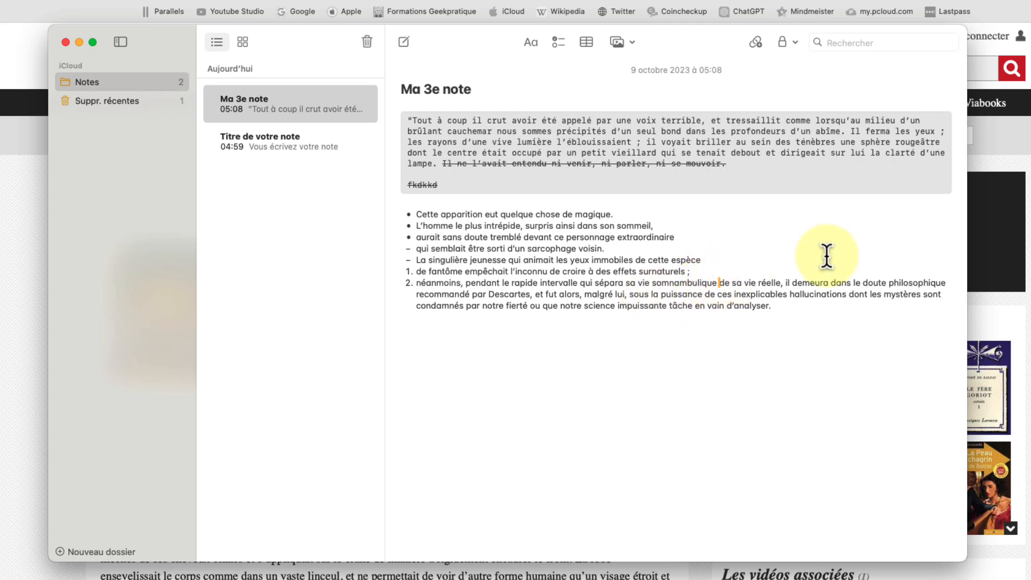
{"action": "key", "text": "BackSpace"}
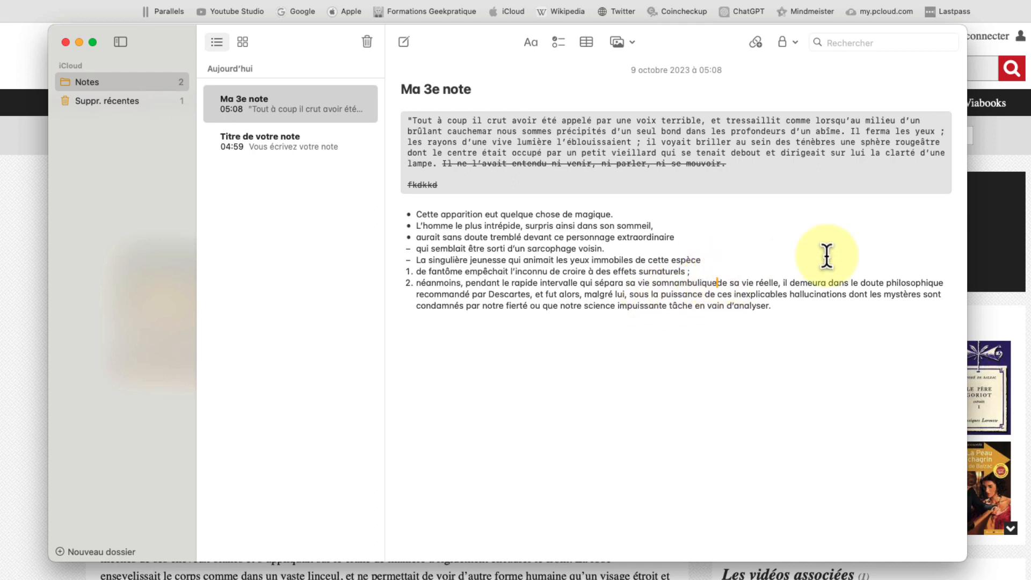
{"action": "key", "text": "Return"}
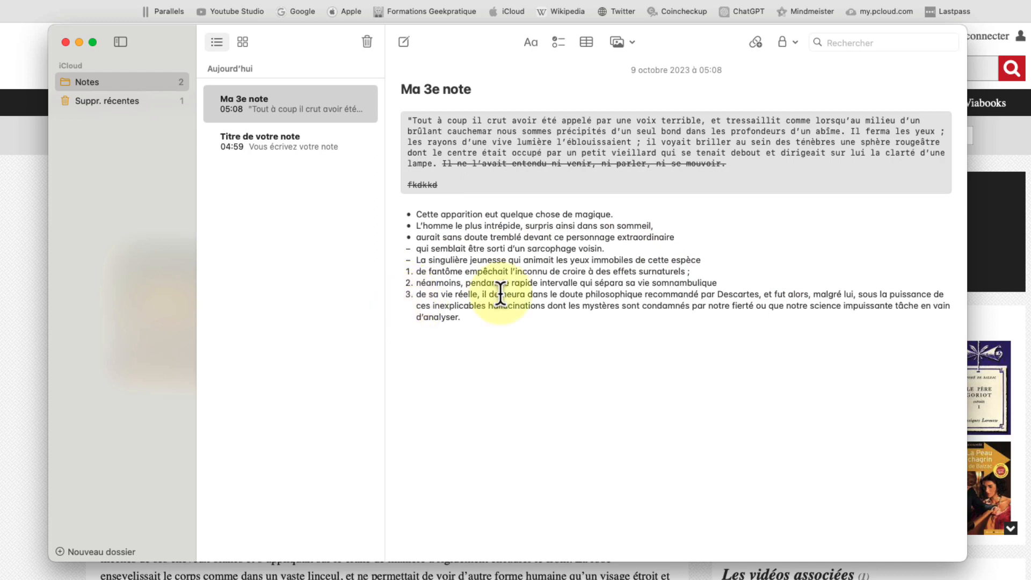
{"action": "left_click", "coordinate": [644, 294]}
{"action": "key", "text": "Return"}
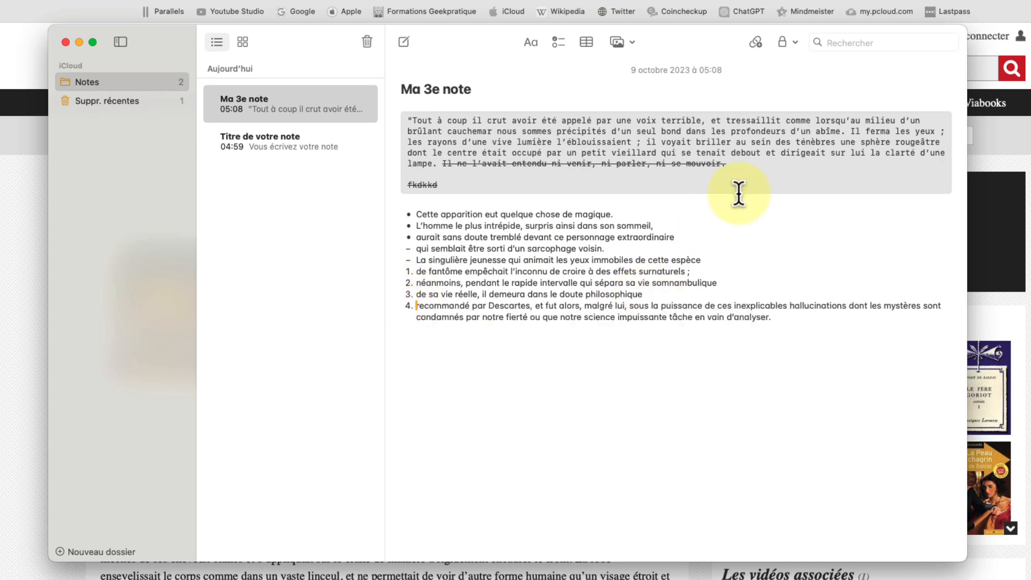
Delete the struck-through sentence "Il ne l'avait entendu ni venir" and the "fkdkkd" line from the Monostyle block.
{"action": "left_click", "coordinate": [530, 43]}
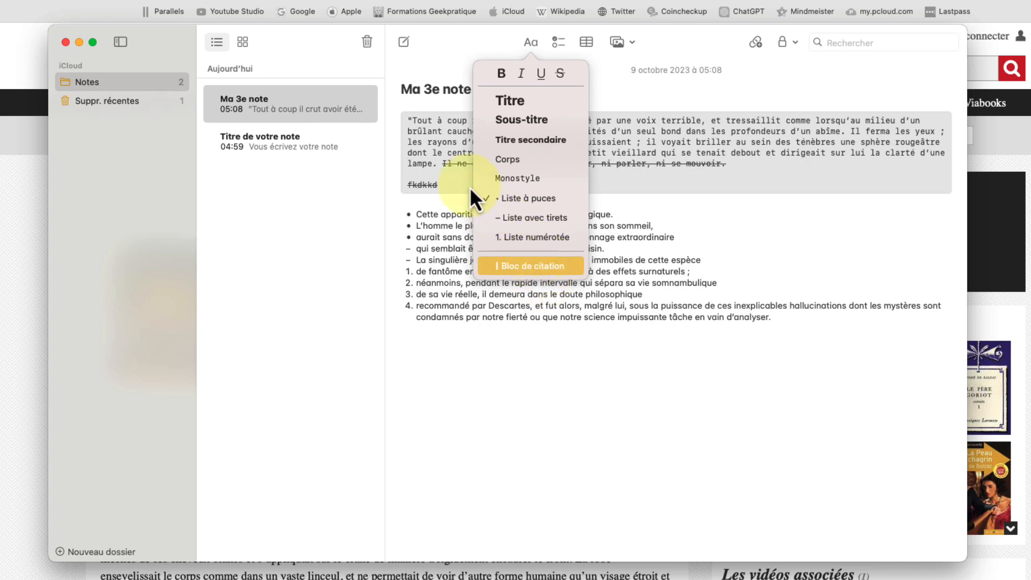
{"action": "left_click_drag", "start_coordinate": [469, 187], "coordinate": [441, 165]}
{"action": "key", "text": "BackSpace"}
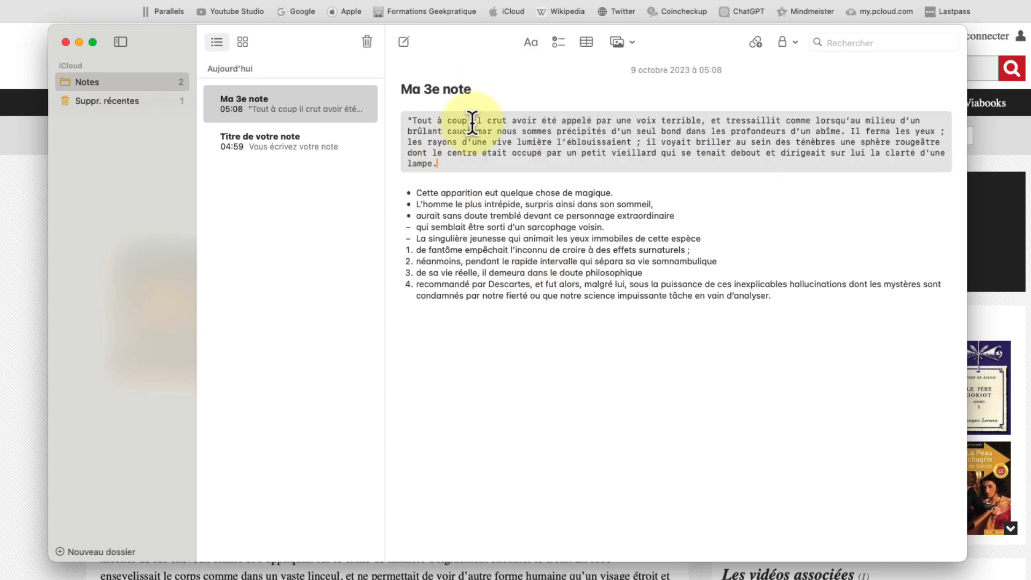
Reset the first paragraph, "Tout à coup il crut avoir été appelé", to the Corps style.
{"action": "left_click_drag", "start_coordinate": [491, 166], "coordinate": [369, 102]}
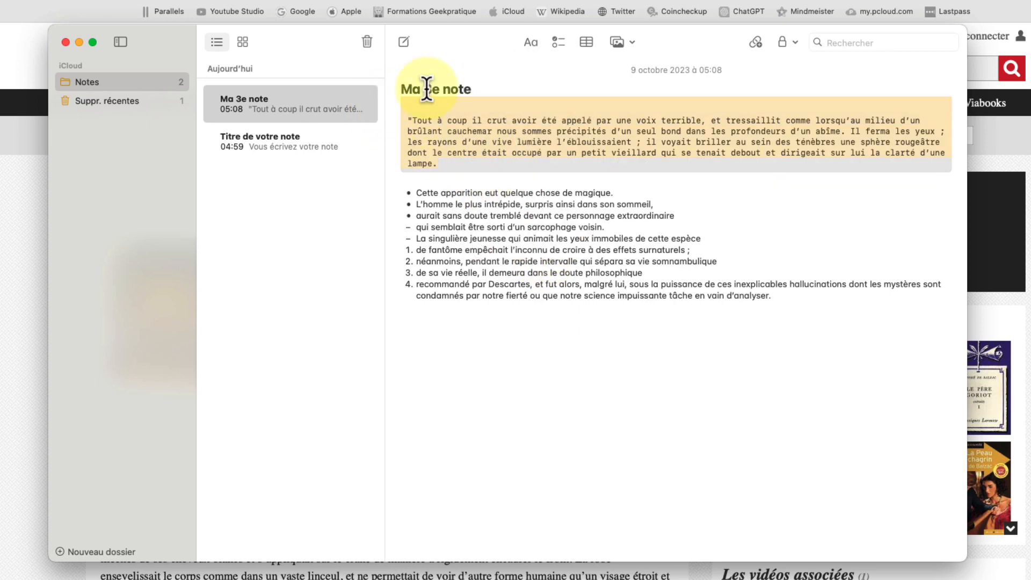
{"action": "left_click", "coordinate": [532, 42]}
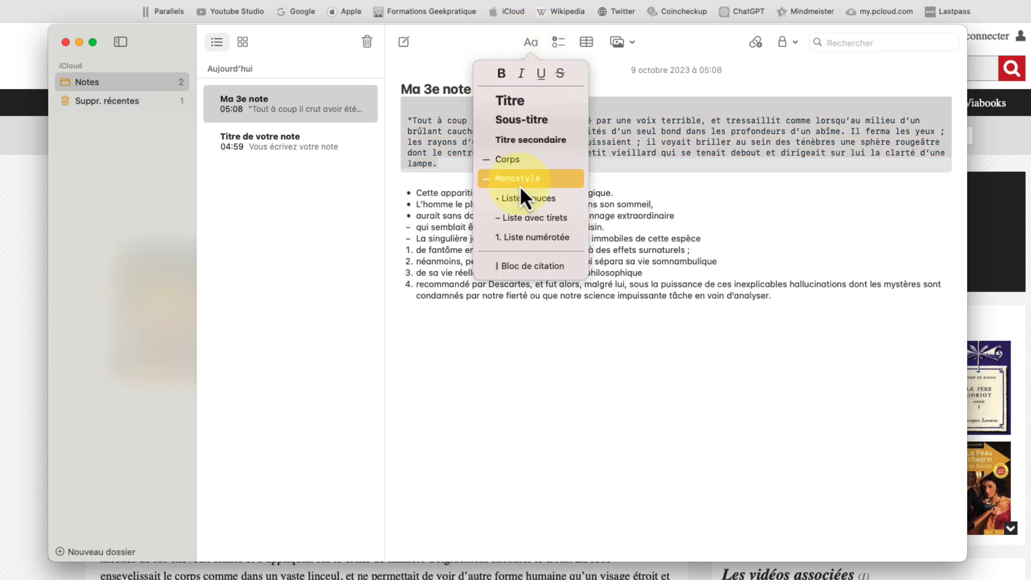
{"action": "left_click", "coordinate": [519, 161]}
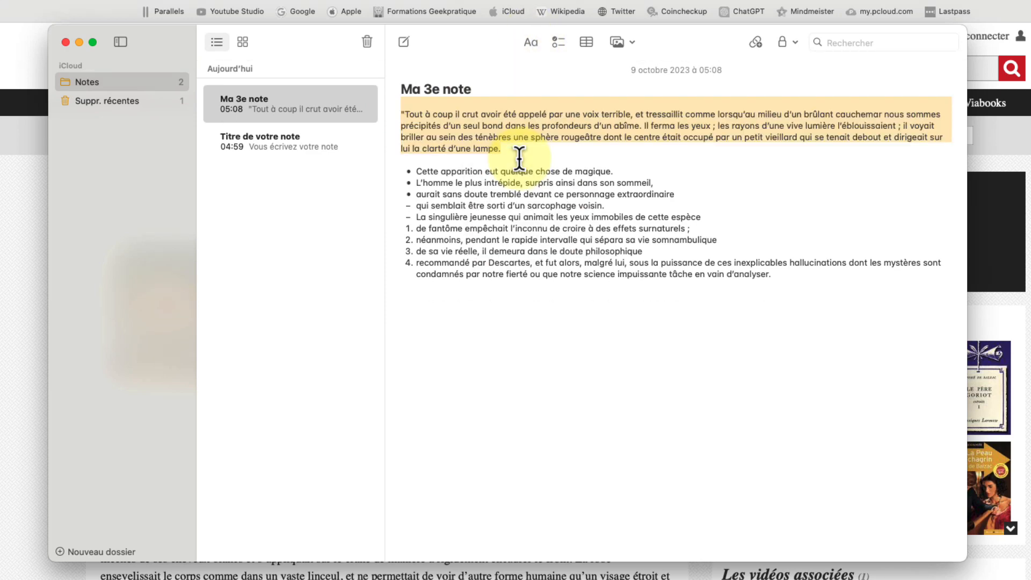
Enclose the first paragraph in French quotation marks (« »), replacing its straight opening quote.
{"action": "left_click", "coordinate": [478, 128]}
{"action": "left_click", "coordinate": [404, 114]}
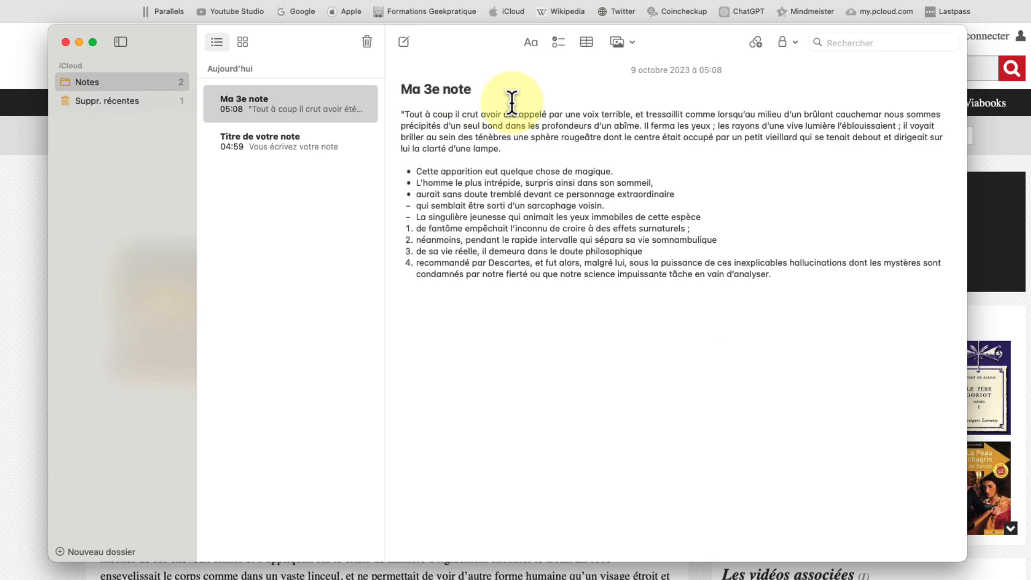
{"action": "left_click", "coordinate": [521, 149]}
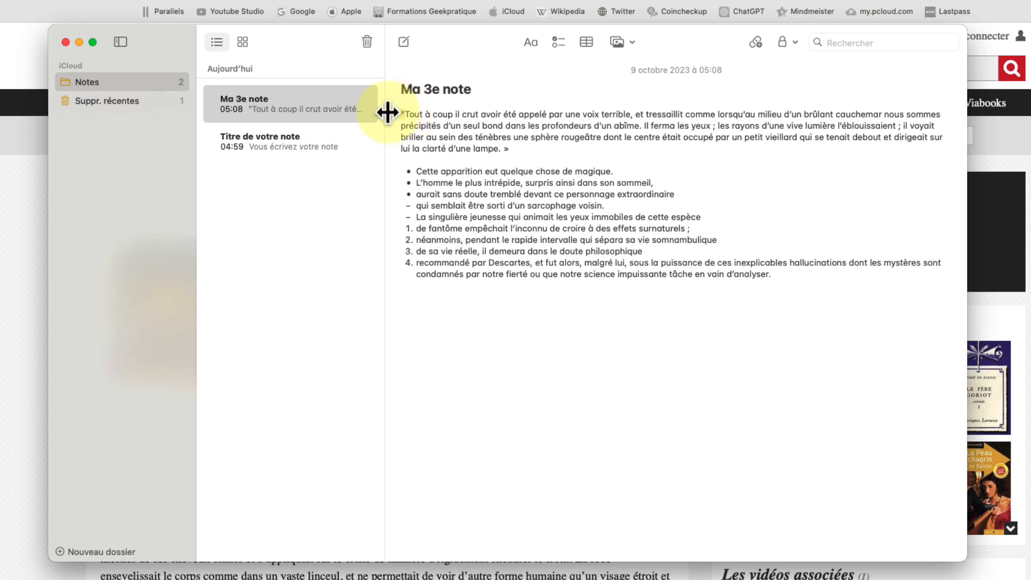
{"action": "left_click", "coordinate": [583, 153]}
Format the quoted first paragraph as a block quote (Bloc de citation).
{"action": "left_click_drag", "start_coordinate": [556, 159], "coordinate": [371, 111]}
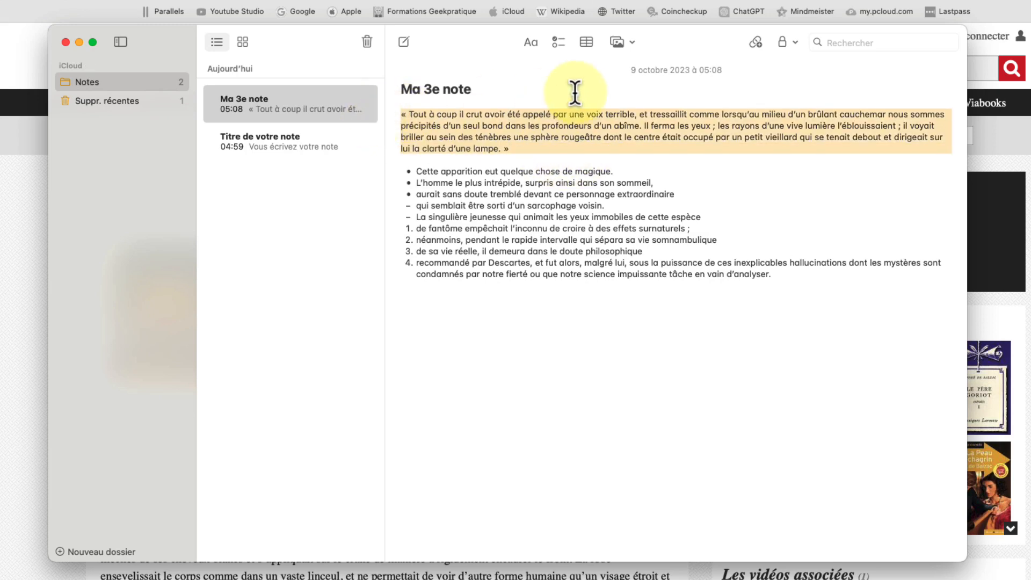
{"action": "left_click", "coordinate": [532, 43]}
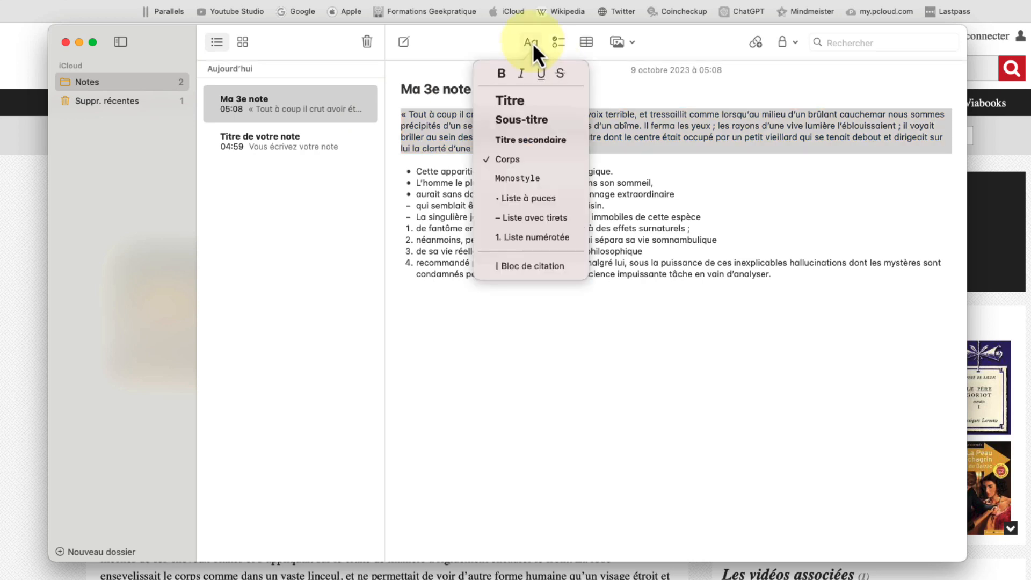
{"action": "left_click", "coordinate": [527, 267]}
{"action": "left_click", "coordinate": [589, 263]}
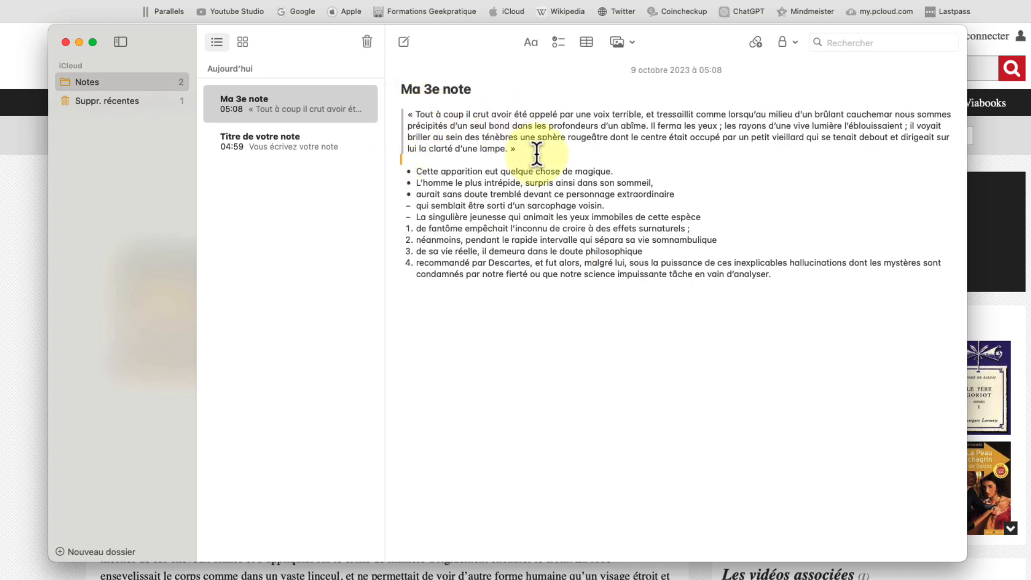
Select all the list items below the quote and show the fonts window (Afficher les polices) for them.
{"action": "key", "text": "super+a"}
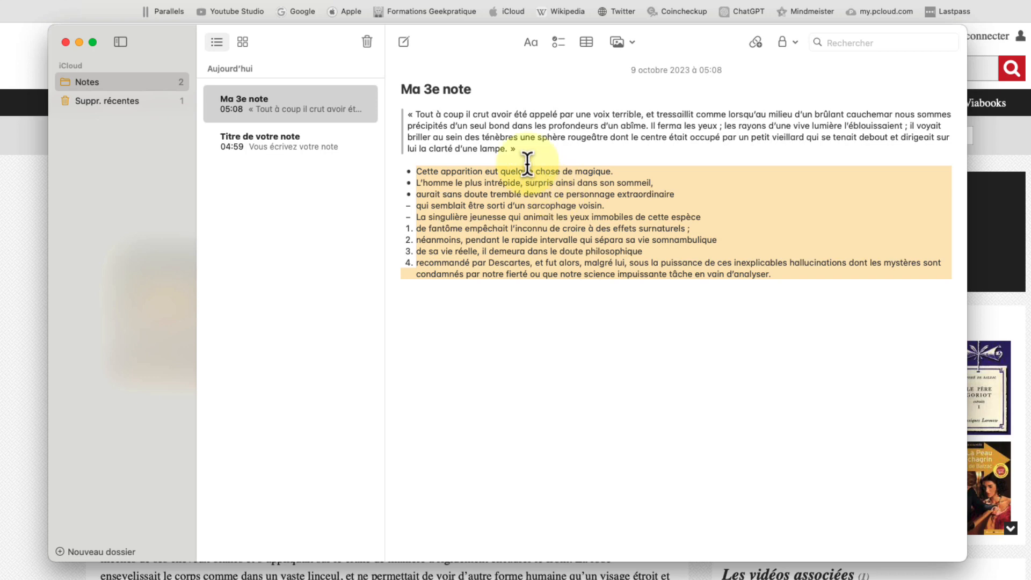
{"action": "right_click", "coordinate": [537, 194]}
{"action": "mouse_move", "coordinate": [613, 429]}
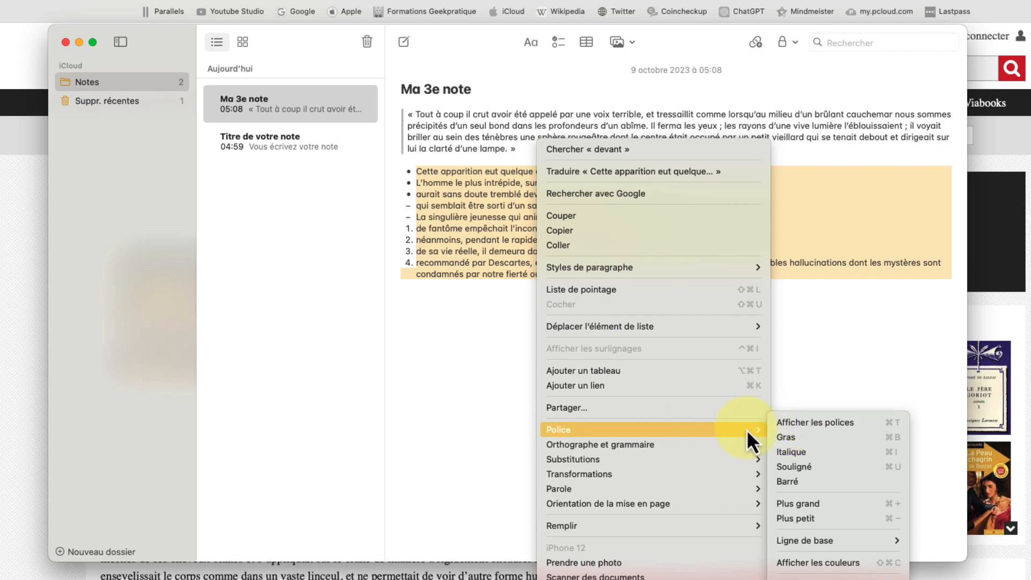
{"action": "left_click", "coordinate": [819, 425]}
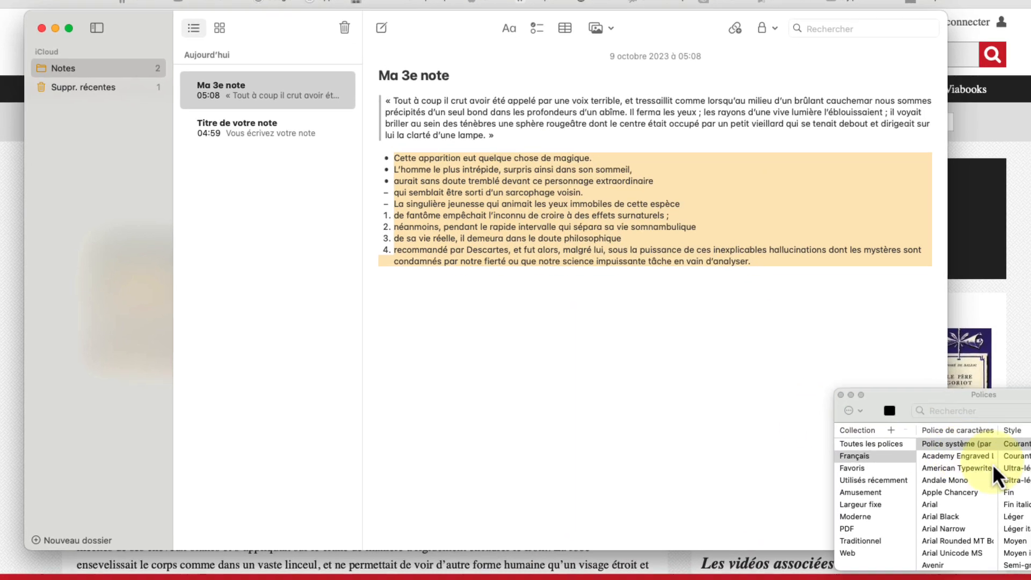
Try the Charter, Didot and Georgia fonts on the selected list items and settle on Helvetica.
{"action": "scroll", "coordinate": [1024, 483], "scroll_direction": "down", "scroll_amount": 2}
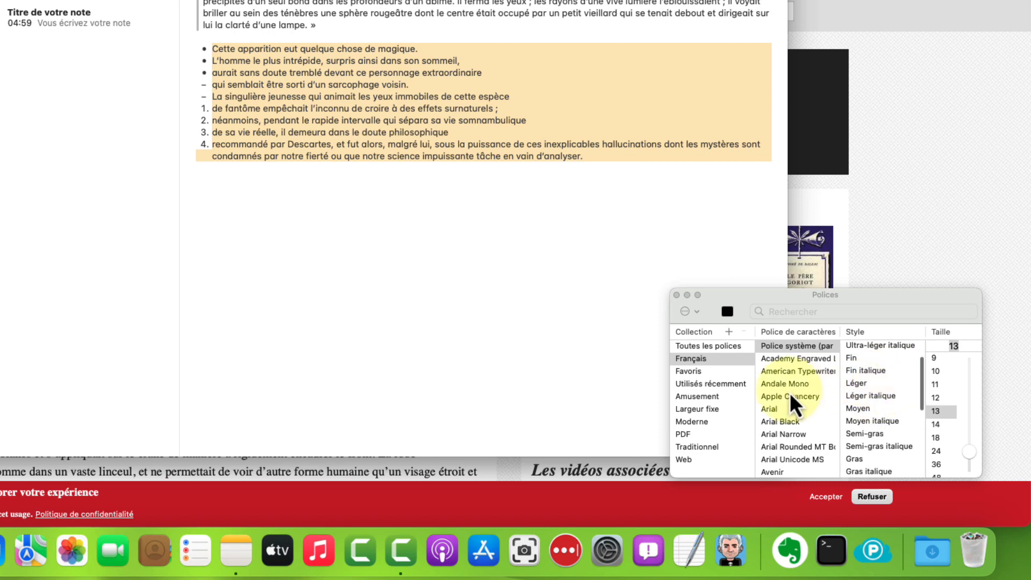
{"action": "scroll", "coordinate": [791, 401], "scroll_direction": "down", "scroll_amount": 10}
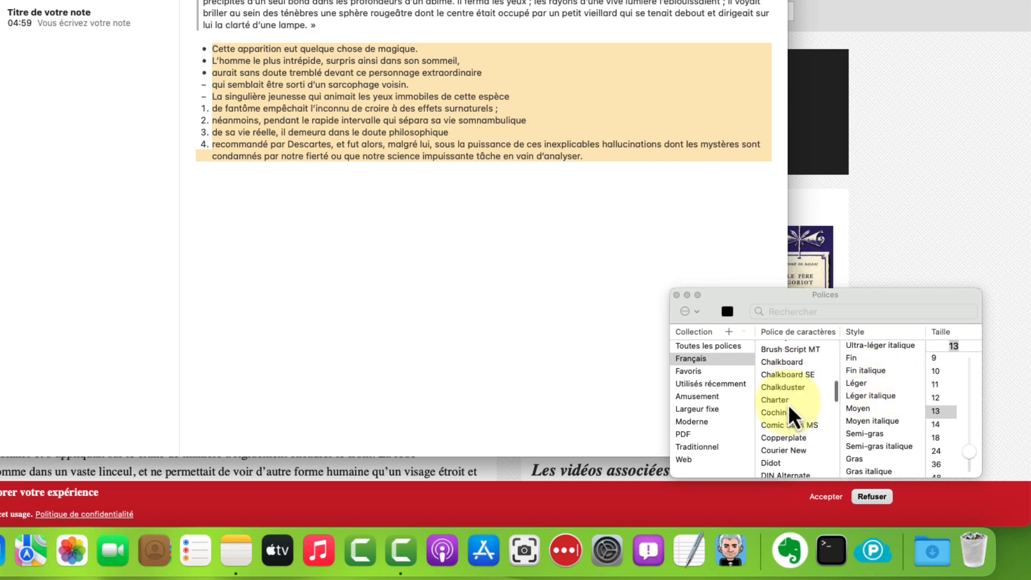
{"action": "left_click", "coordinate": [788, 405]}
{"action": "scroll", "coordinate": [788, 404], "scroll_direction": "down", "scroll_amount": 3}
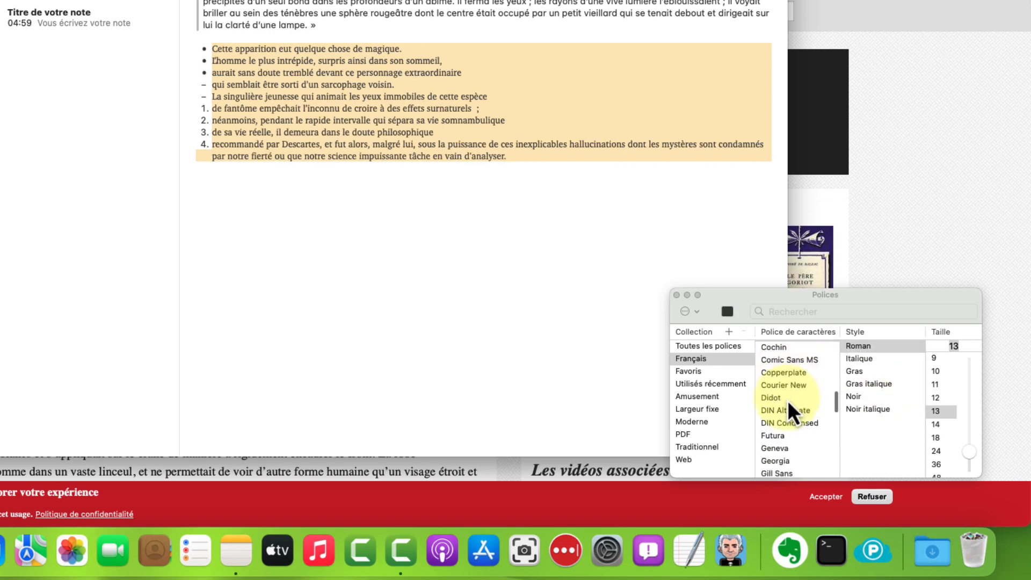
{"action": "left_click", "coordinate": [788, 400]}
{"action": "scroll", "coordinate": [788, 399], "scroll_direction": "down", "scroll_amount": 3}
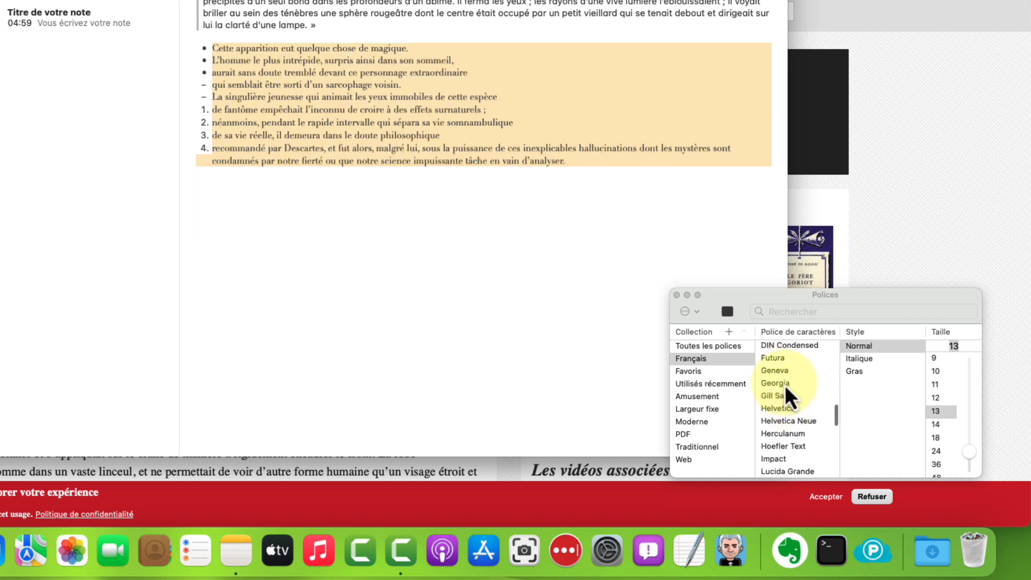
{"action": "left_click", "coordinate": [785, 385]}
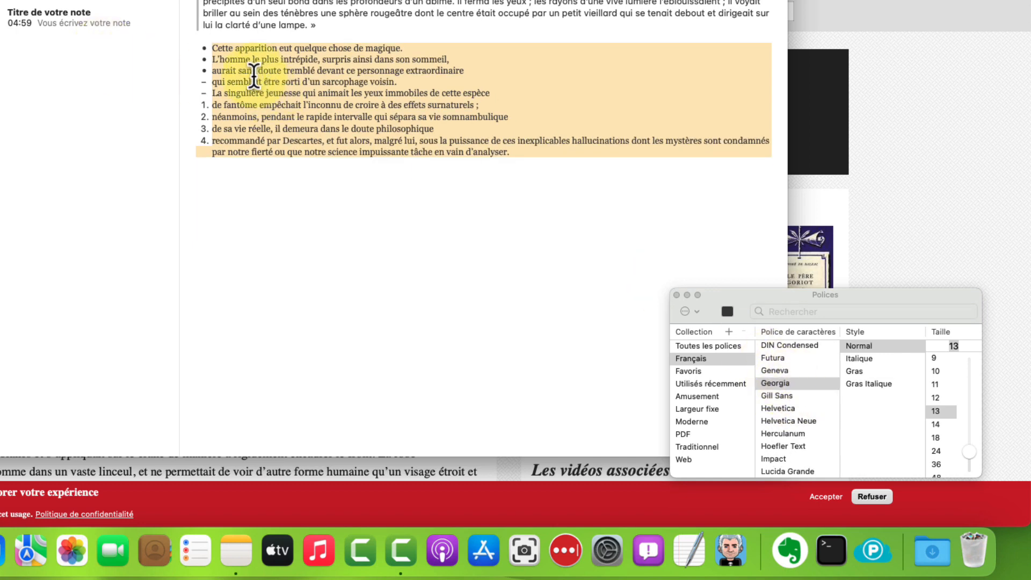
{"action": "left_click", "coordinate": [789, 409]}
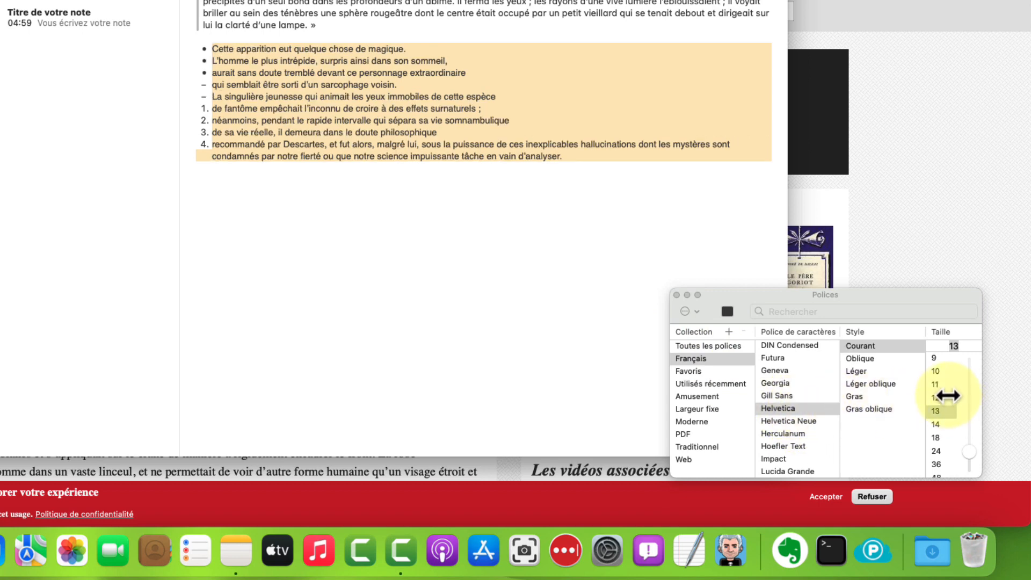
Try font sizes 14, 18 and 36 on the selected list items and settle on 16.
{"action": "scroll", "coordinate": [953, 409], "scroll_direction": "down", "scroll_amount": 2}
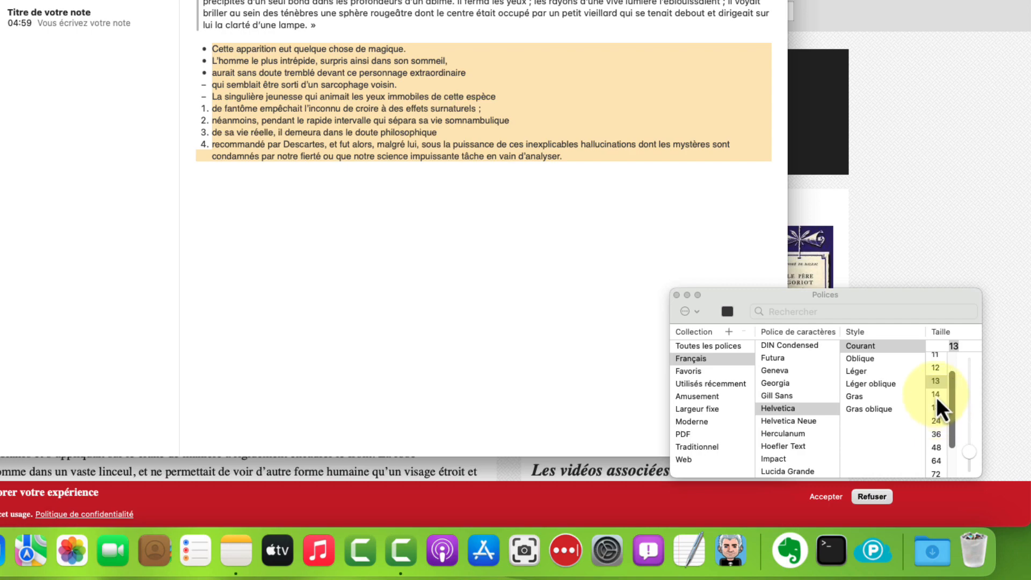
{"action": "left_click", "coordinate": [936, 396]}
{"action": "left_click", "coordinate": [939, 409]}
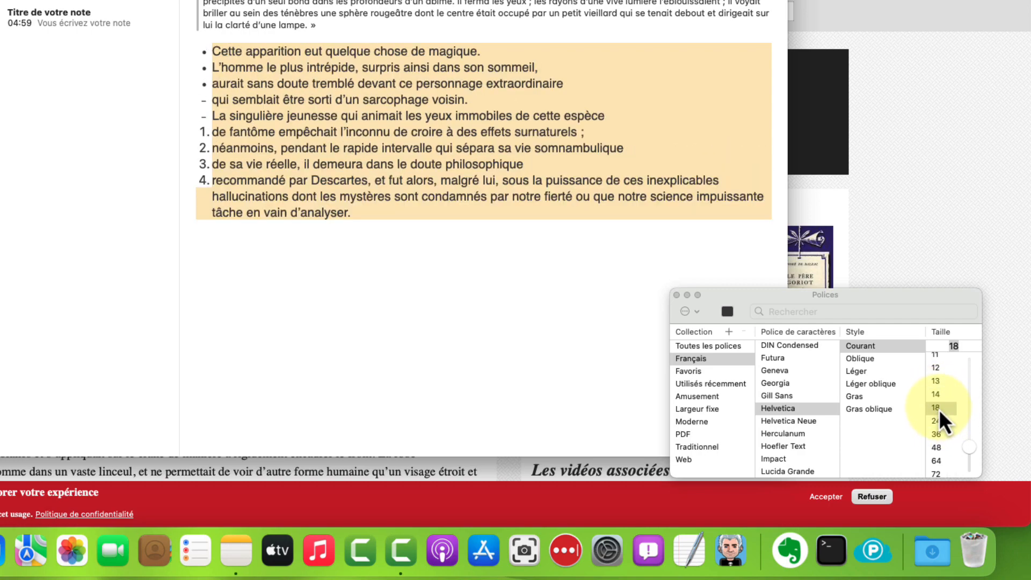
{"action": "left_click", "coordinate": [938, 437]}
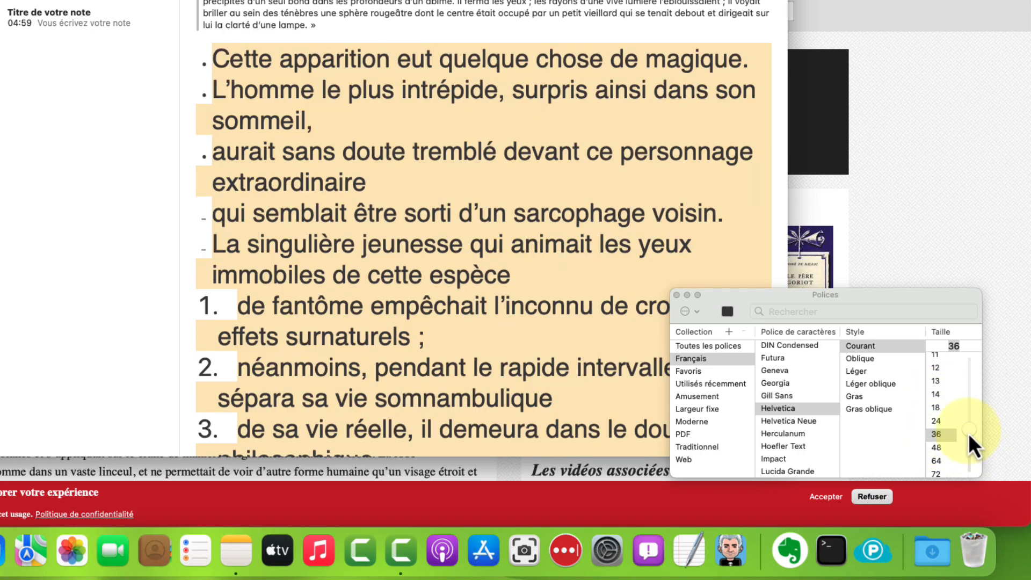
{"action": "left_click_drag", "start_coordinate": [968, 433], "coordinate": [968, 450]}
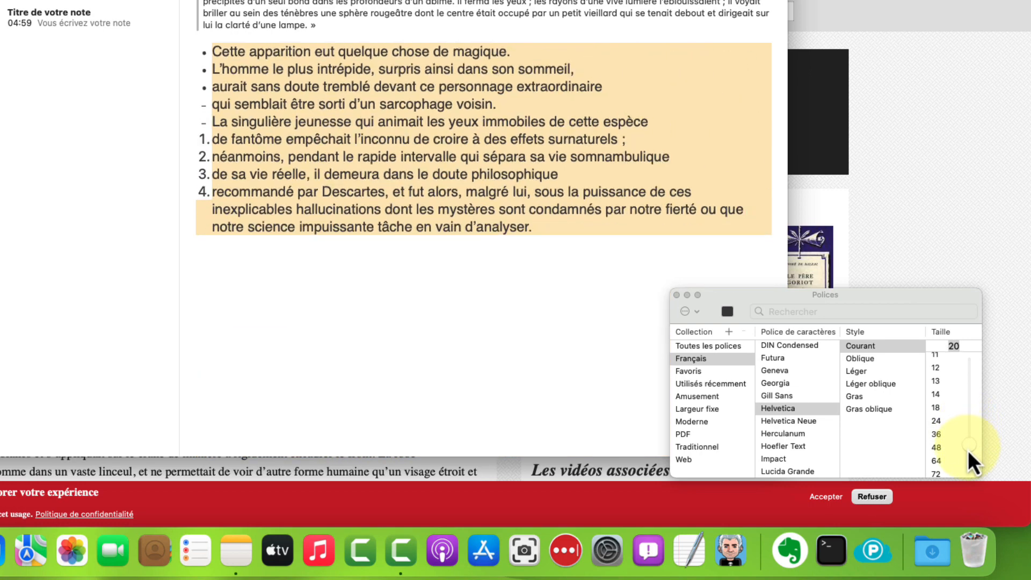
Try Citron vert from the pencil colours on the selected list text and settle on Magenta.
{"action": "left_click", "coordinate": [730, 314]}
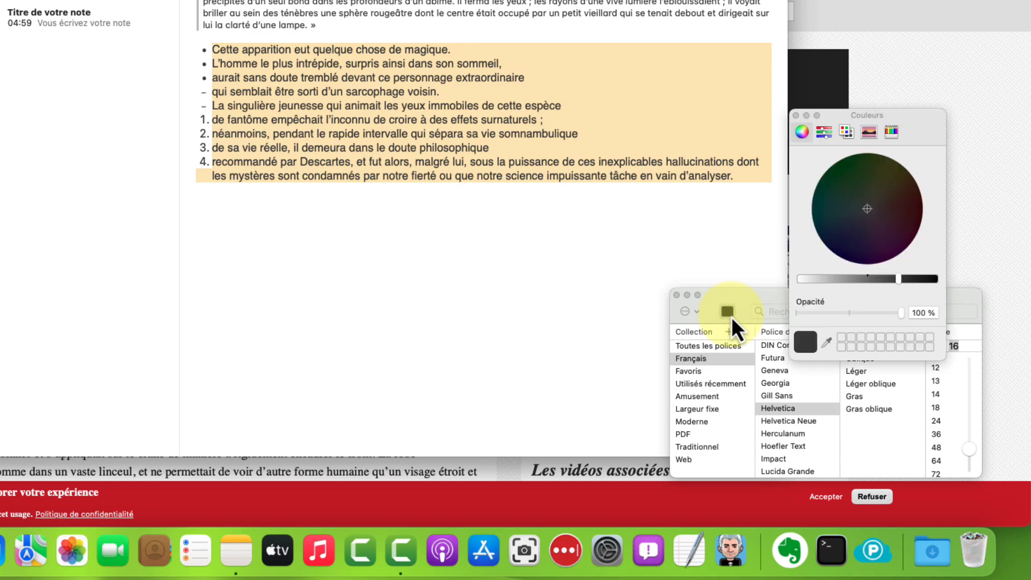
{"action": "left_click", "coordinate": [847, 133]}
{"action": "left_click", "coordinate": [892, 132]}
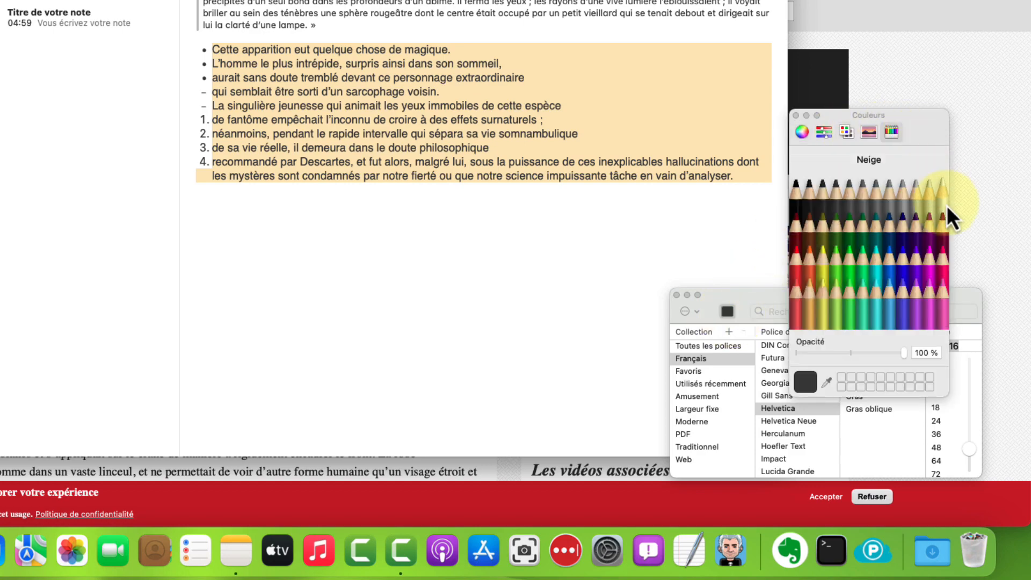
{"action": "left_click", "coordinate": [838, 266]}
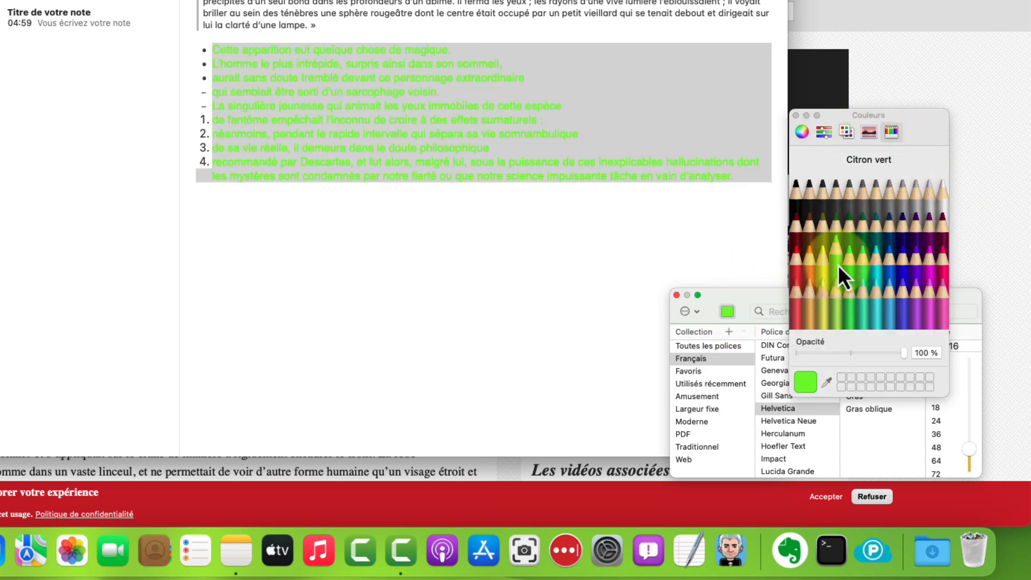
{"action": "left_click", "coordinate": [891, 266]}
{"action": "left_click", "coordinate": [930, 267]}
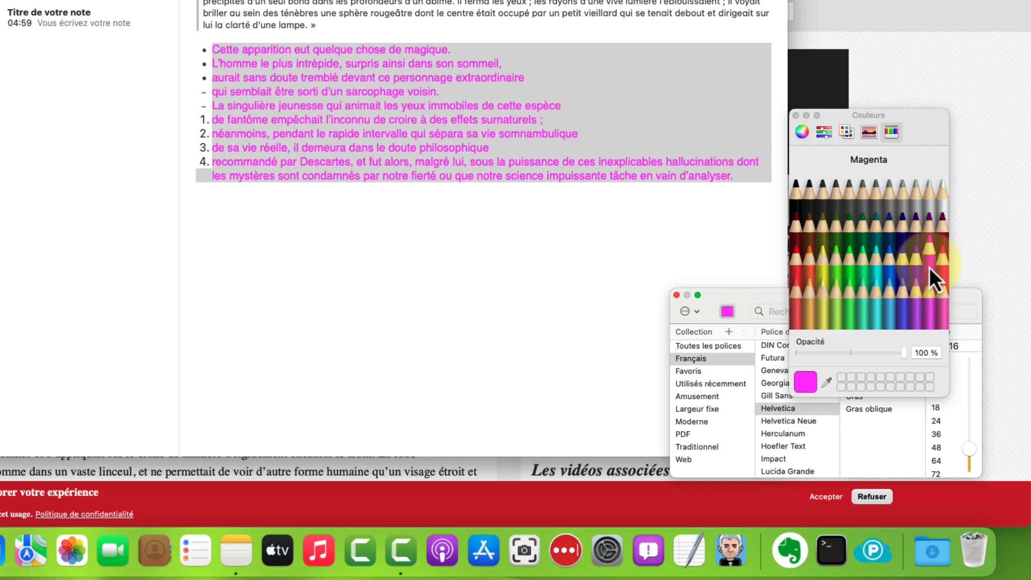
Close the colours and fonts windows, and deselect the list by placing the cursor below it.
{"action": "left_click", "coordinate": [796, 115]}
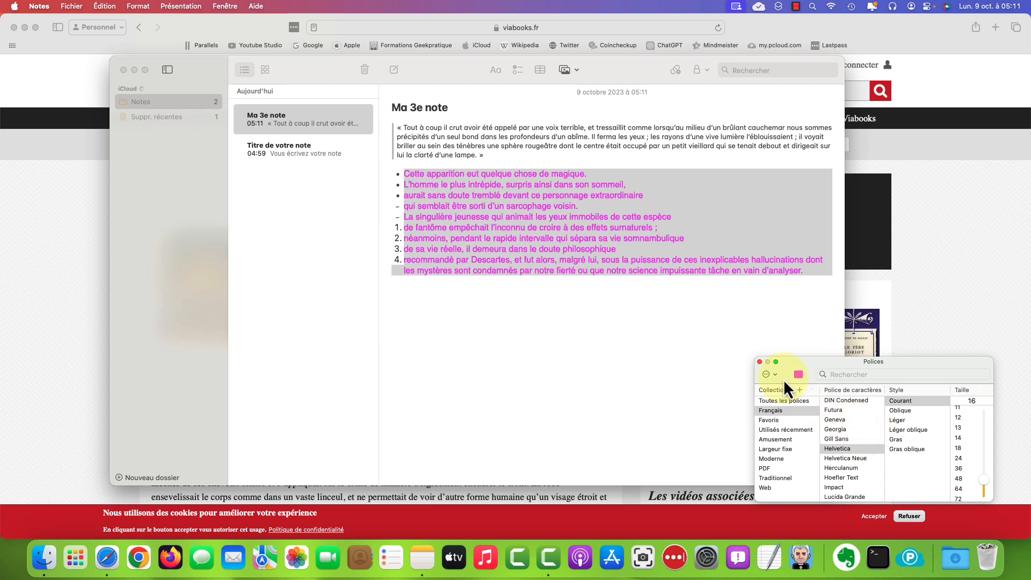
{"action": "left_click", "coordinate": [760, 362]}
{"action": "left_click", "coordinate": [661, 346]}
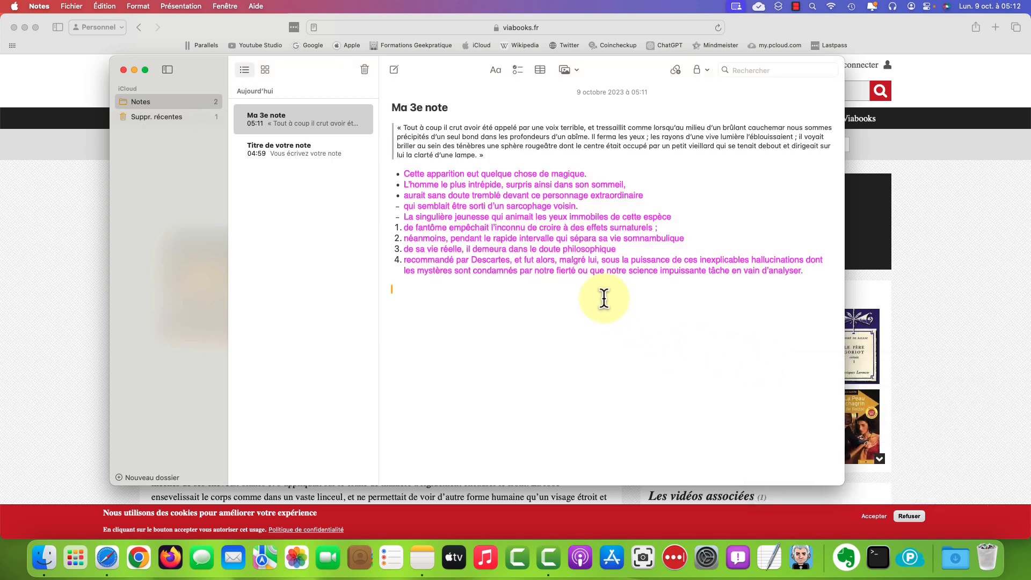